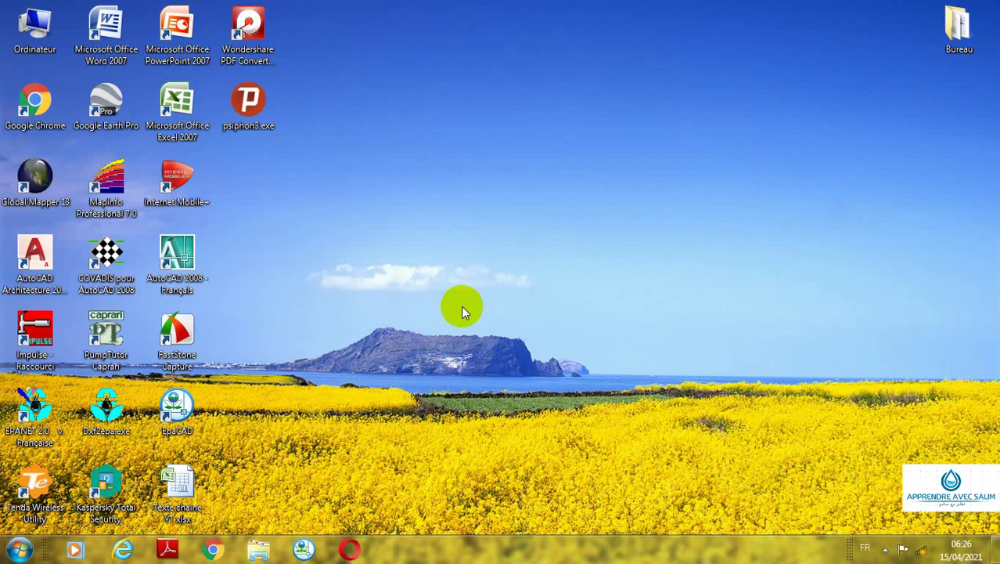
Launch EPANET 2 and place a reservoir (bâche) in the upper-left part of the empty network map.
double_click(37, 407)
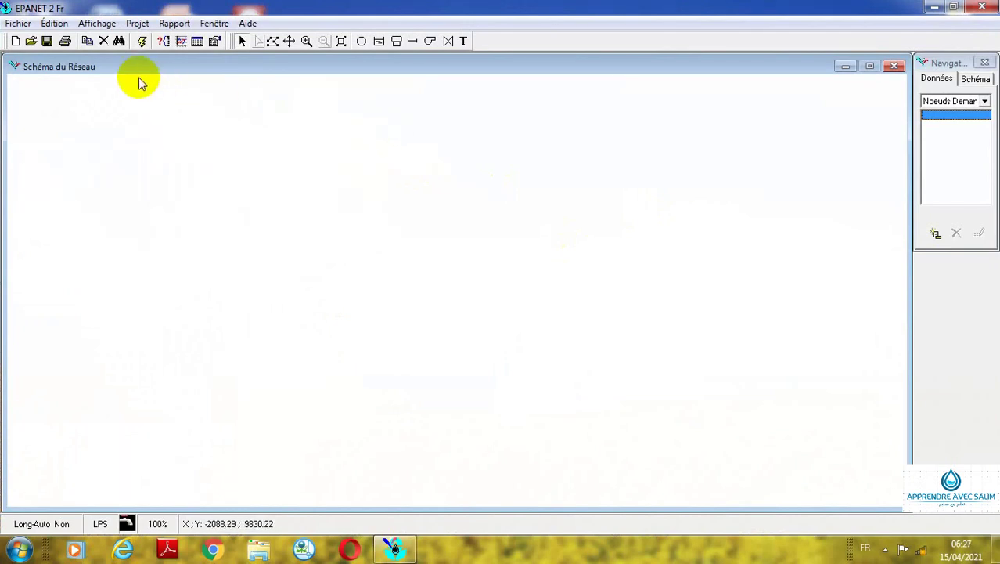
click(378, 43)
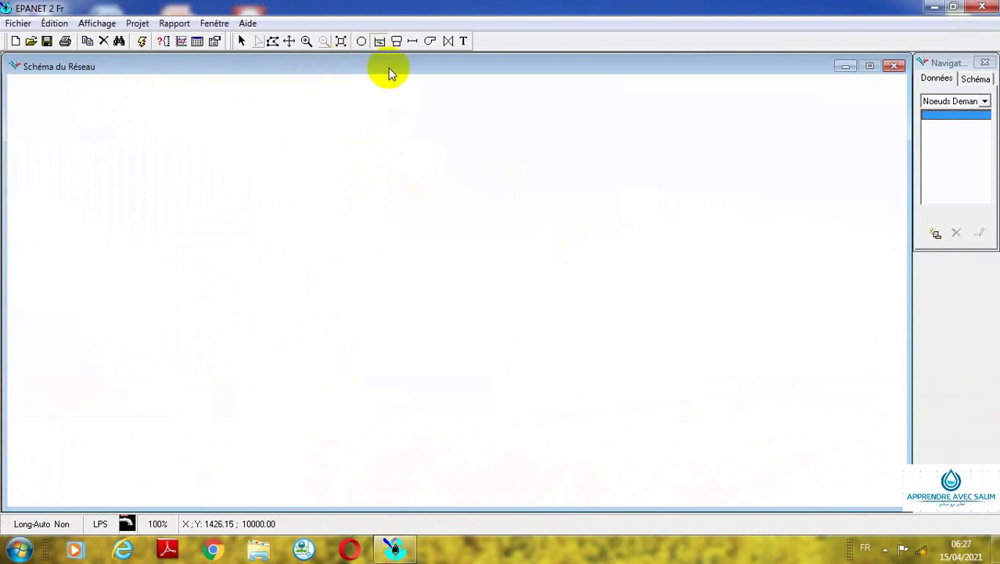
click(307, 198)
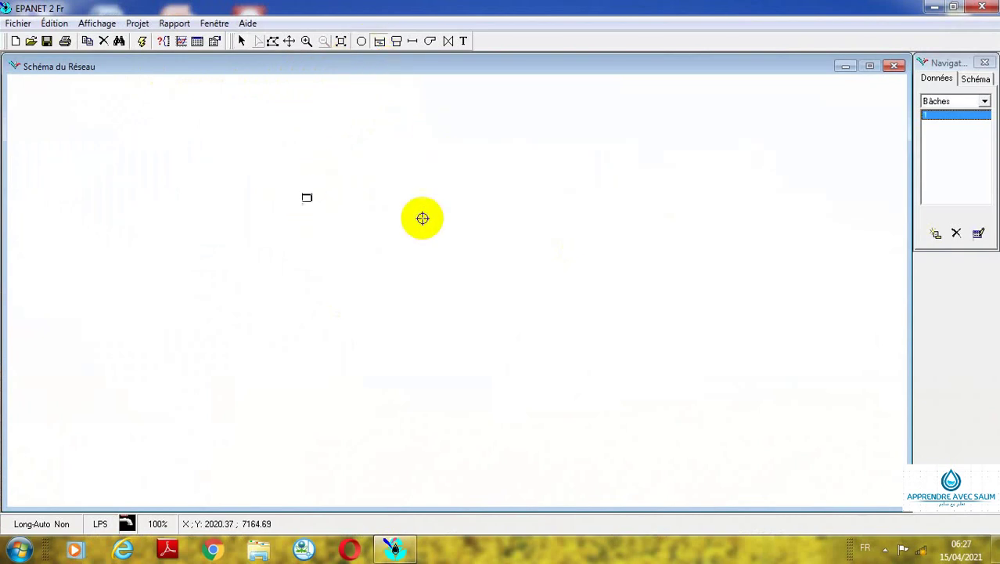
Add two demand nodes to the map, one just beside the reservoir and one well below it to the right.
click(361, 41)
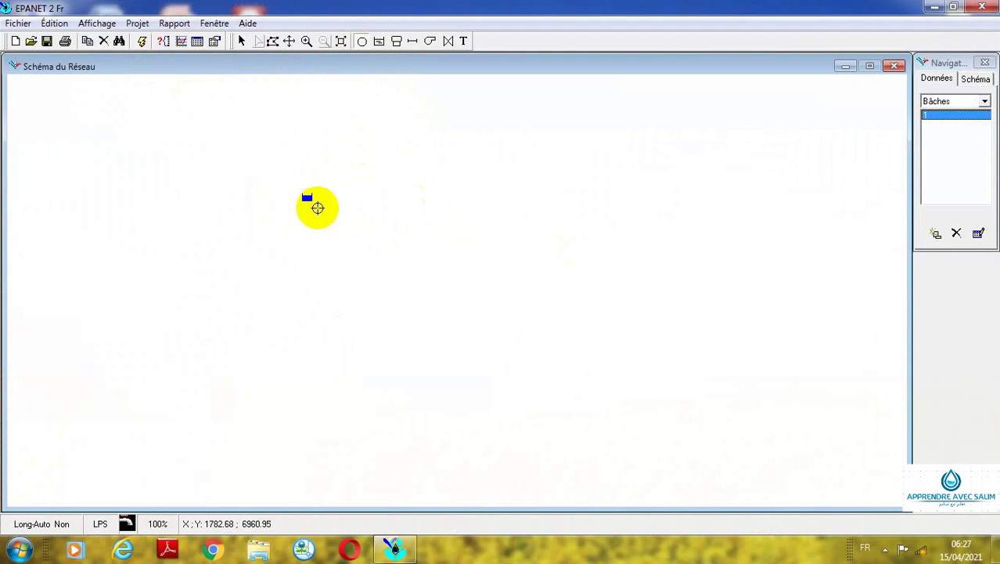
click(317, 207)
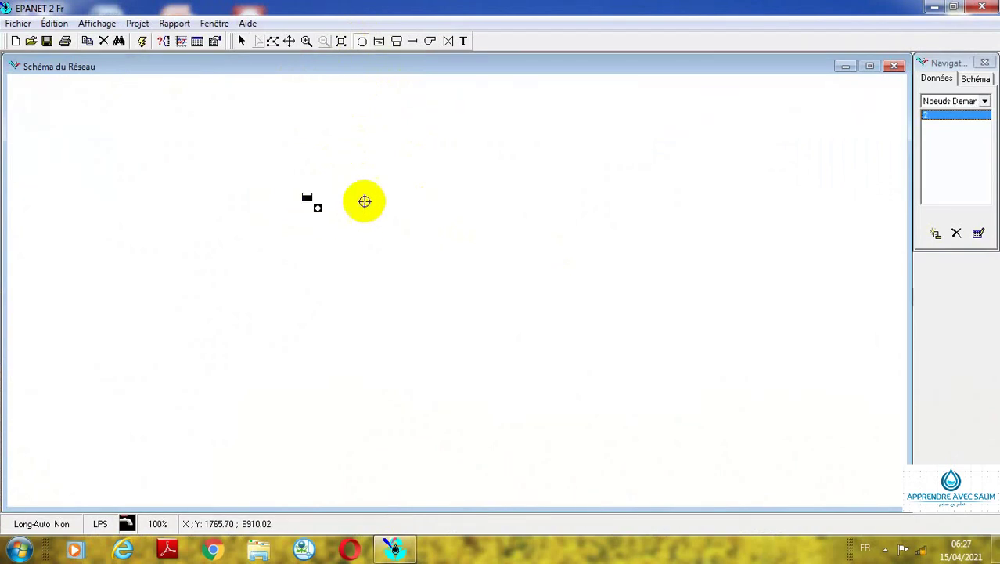
click(362, 42)
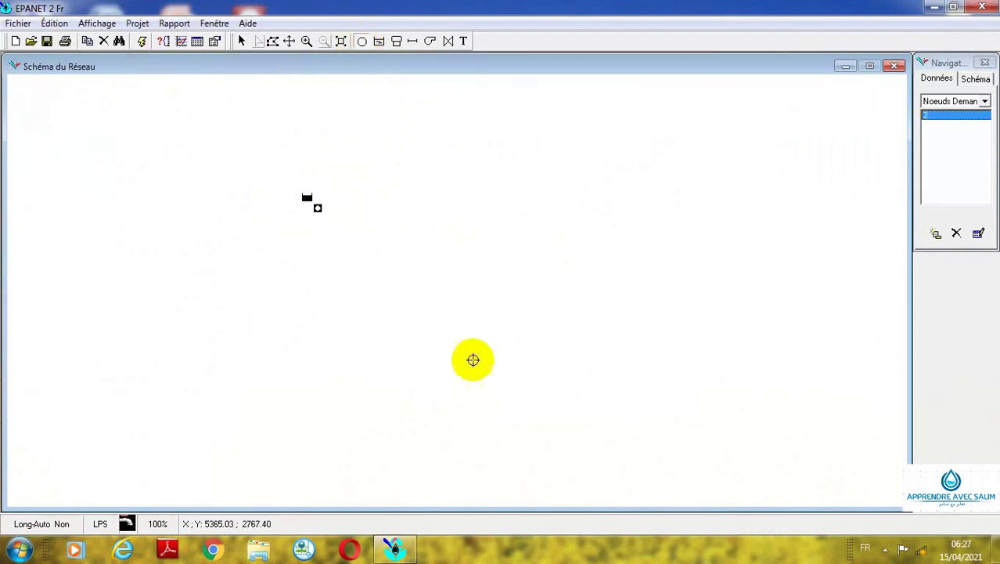
click(493, 376)
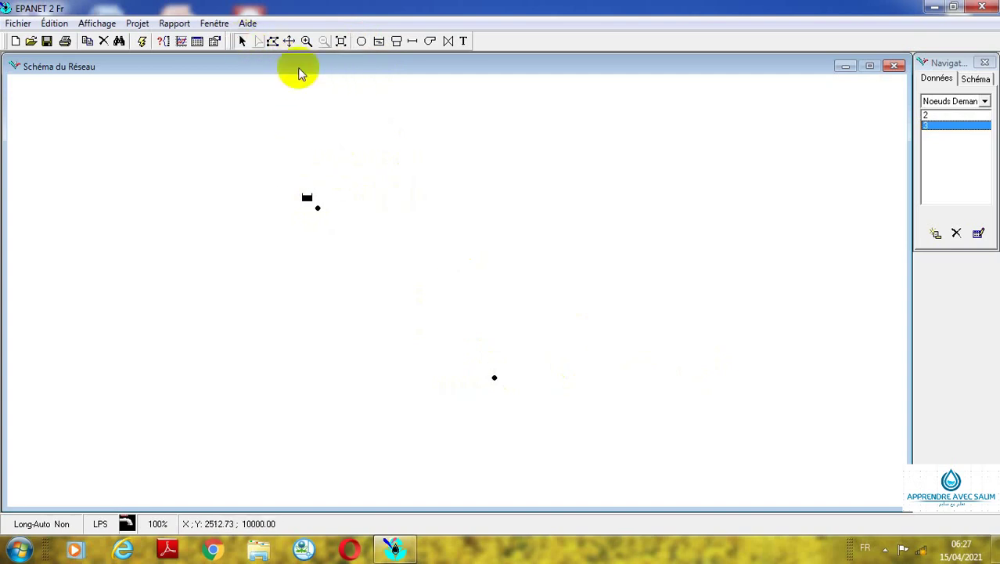
Rename the reservoir's ID as Réservoir and set its total head (Charge Totale) to 1002.00.
click(413, 43)
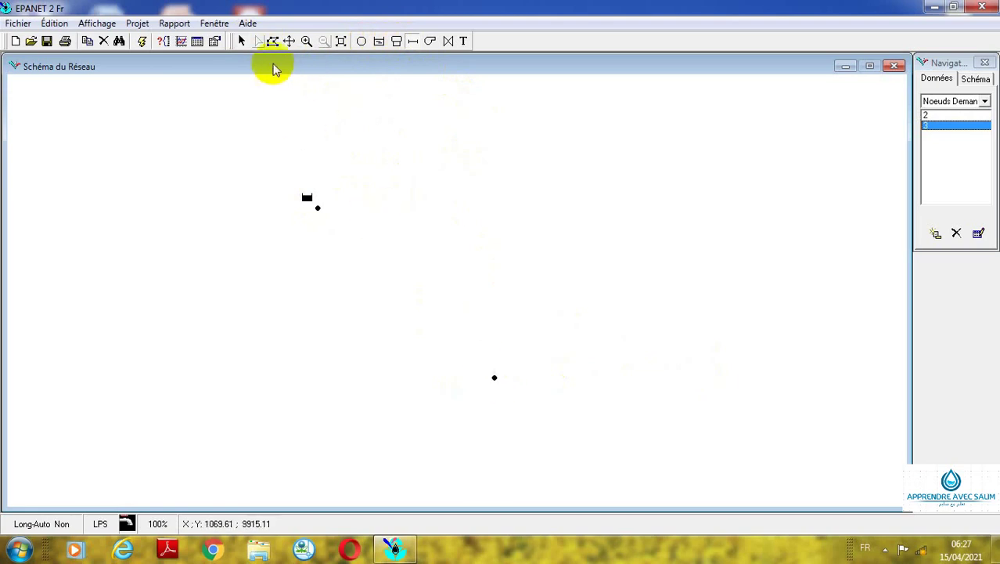
click(246, 42)
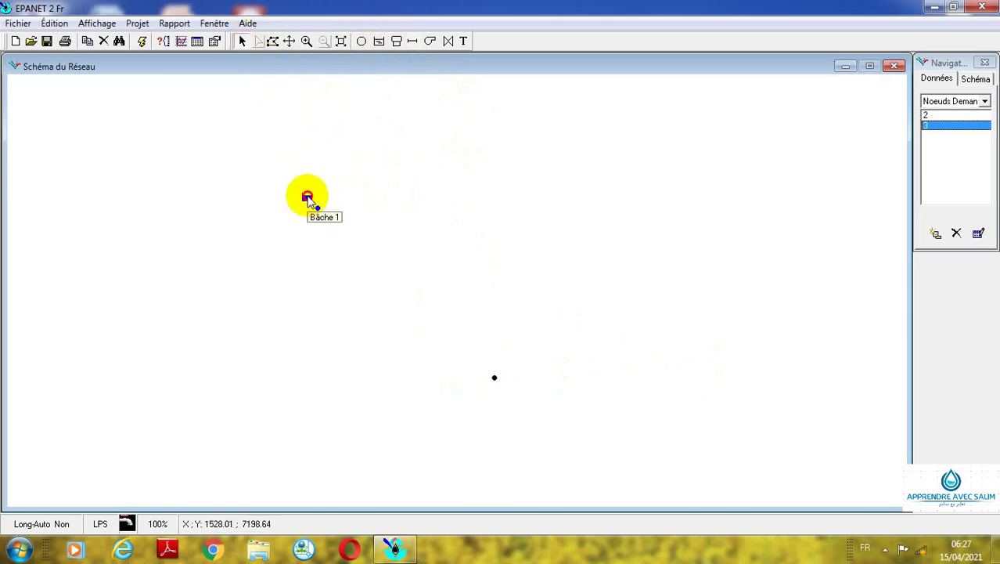
double_click(306, 199)
click(234, 147)
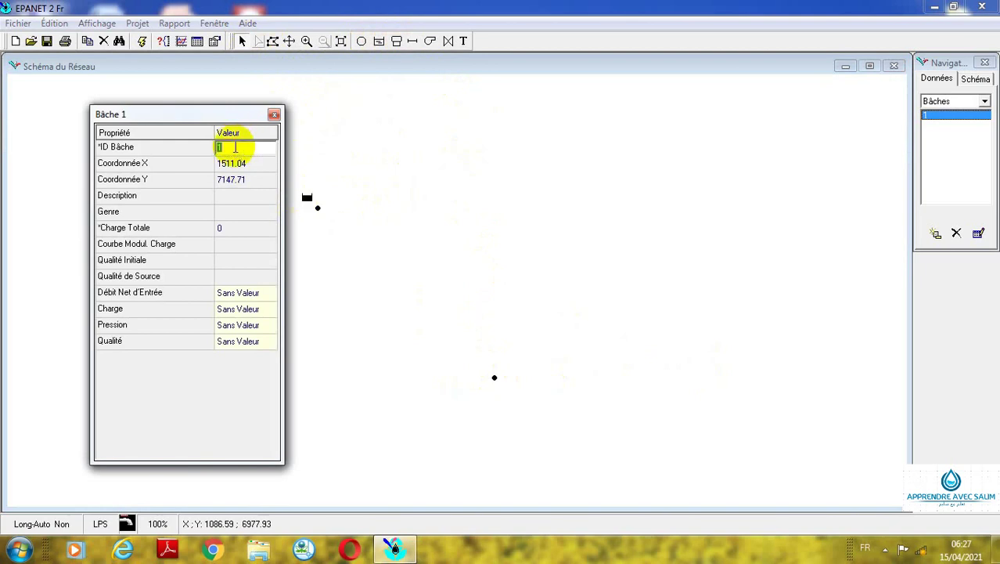
text(E)
key(BackSpace)
text(Réservoir)
click(234, 227)
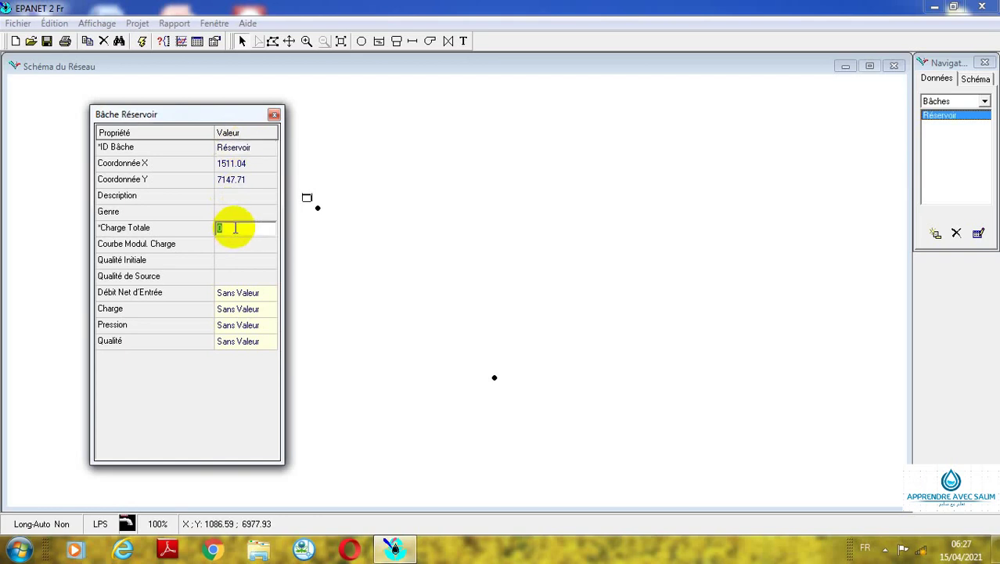
text(1002.00)
click(247, 244)
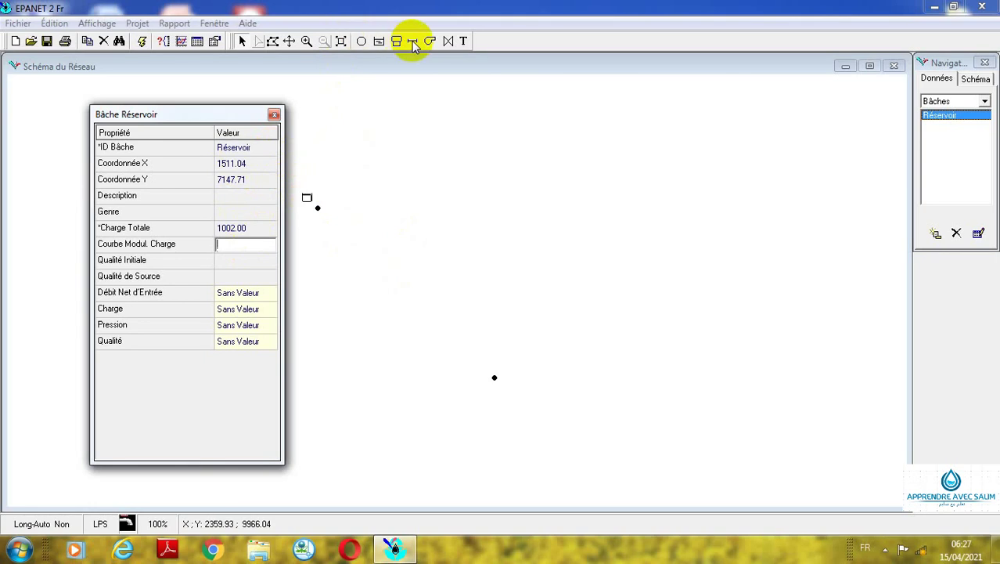
Set the altitude of the demand node beside the reservoir to 998.00.
click(213, 117)
drag(213, 117, 178, 87)
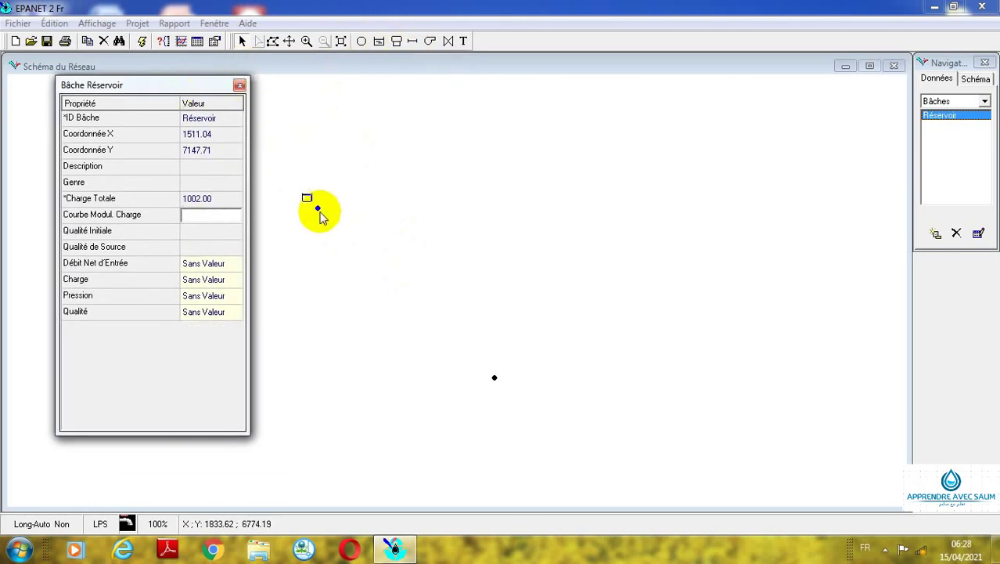
click(317, 208)
click(224, 202)
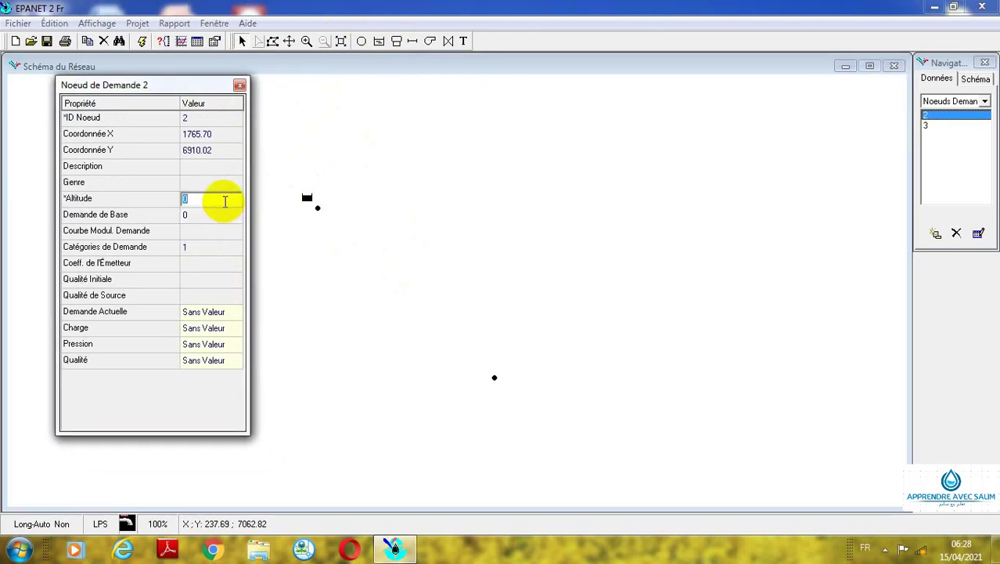
text(998.00)
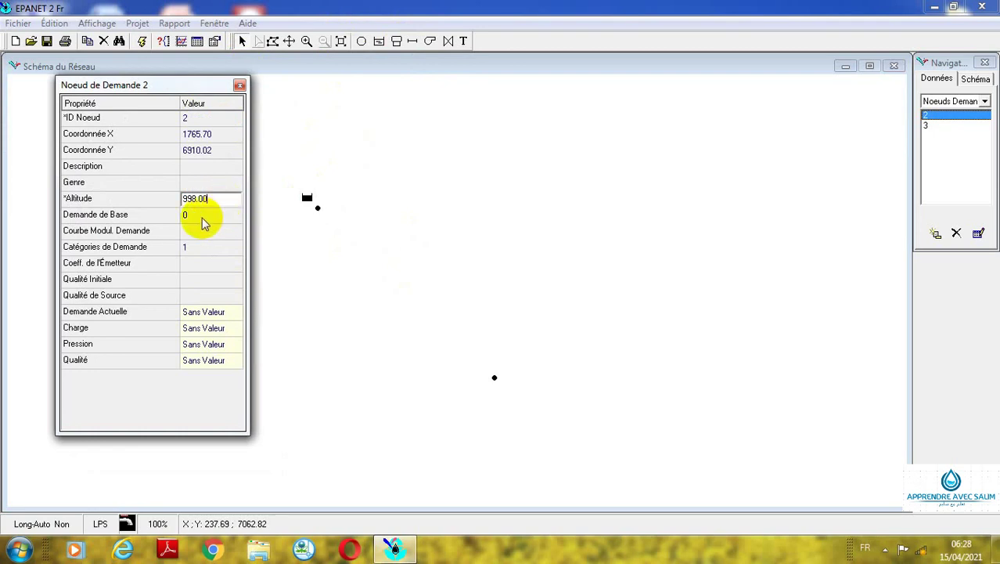
click(202, 216)
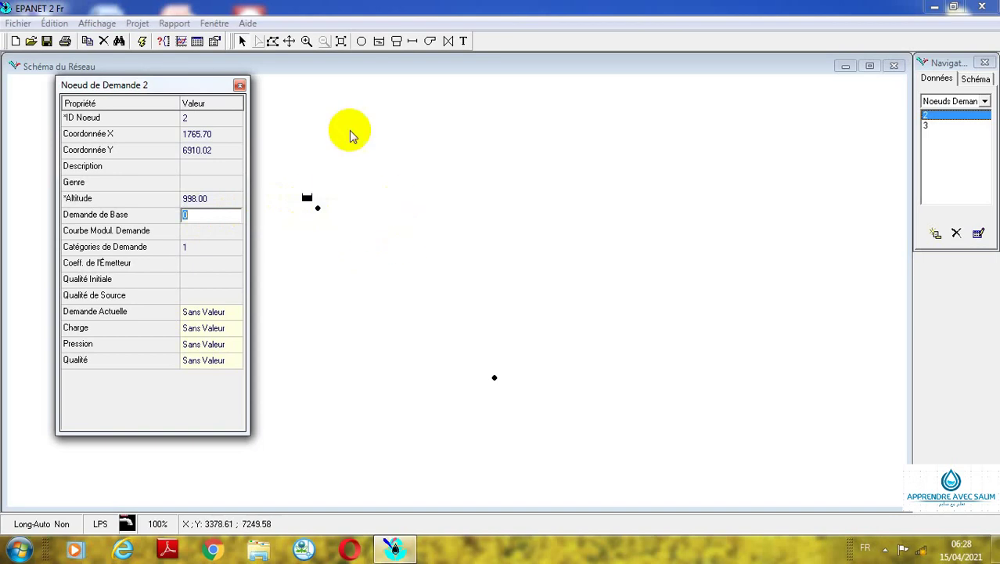
Set the altitude of the lower demand node to 915.00.
click(494, 378)
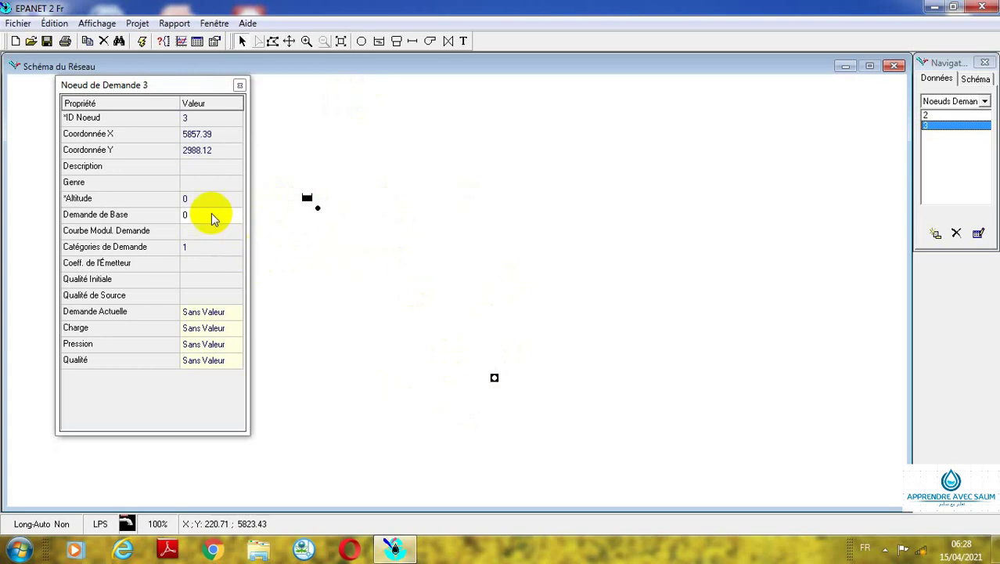
click(195, 201)
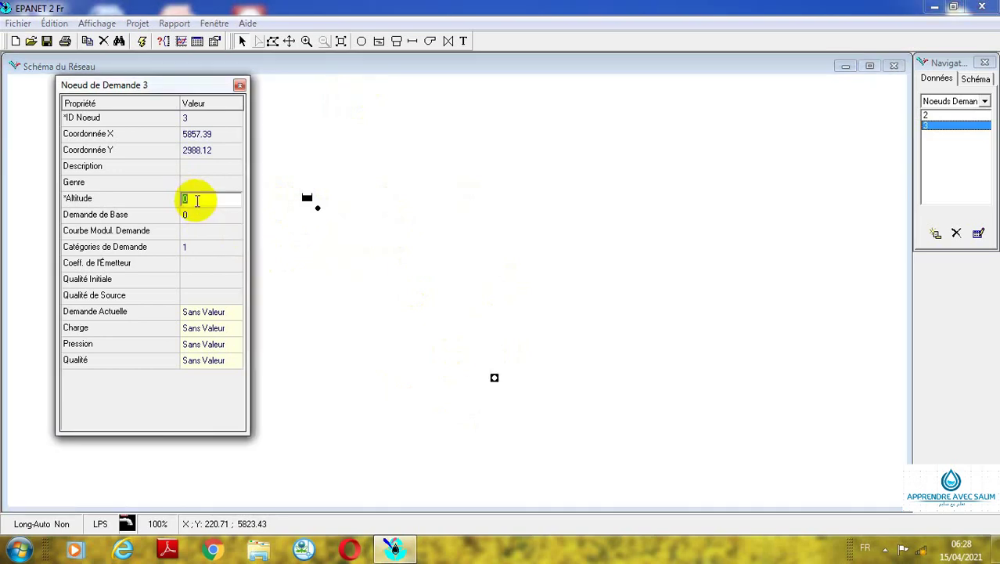
text(915.00)
click(189, 215)
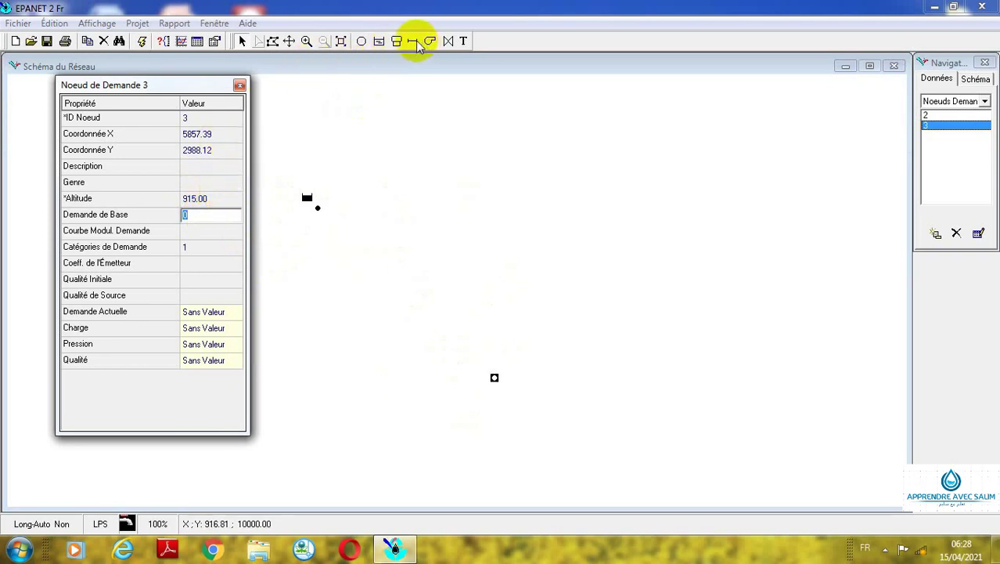
Draw a pipe from the lower demand node to the demand node beside the reservoir.
click(414, 78)
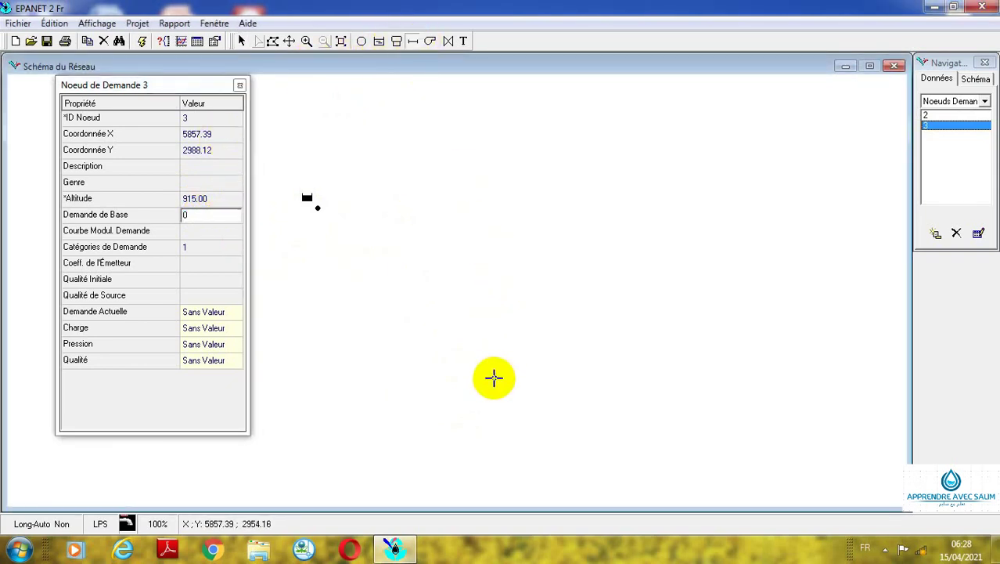
click(496, 376)
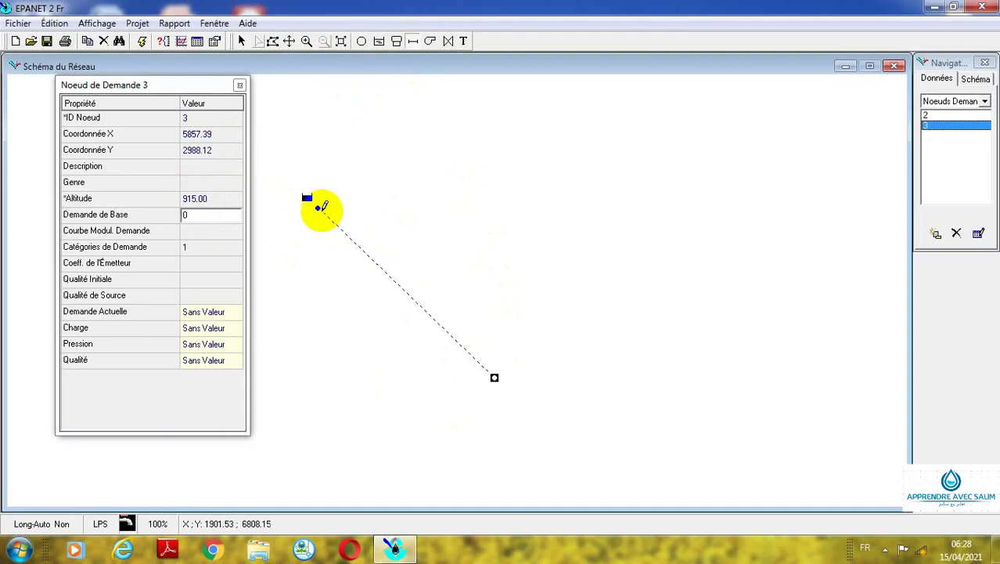
click(319, 207)
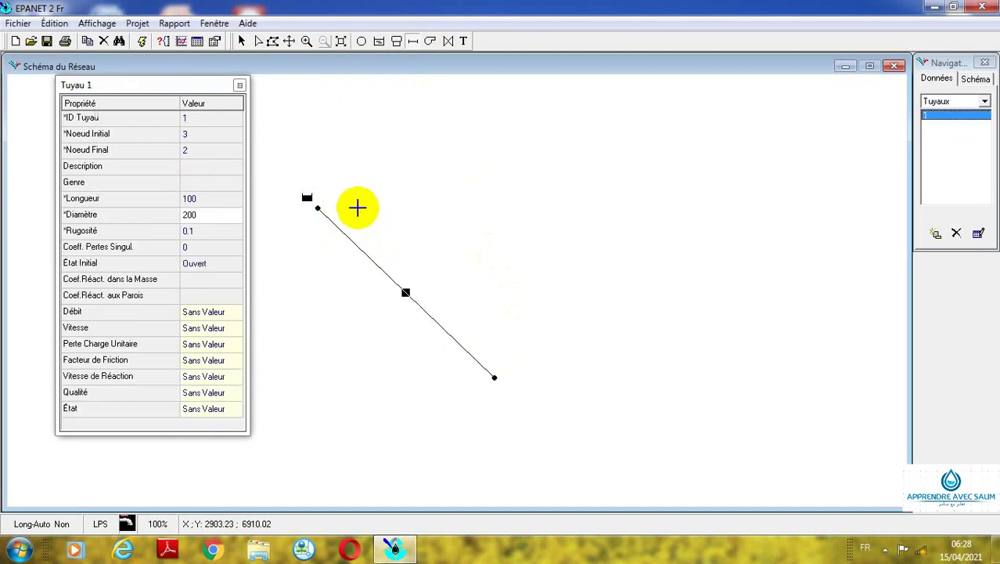
Set the long pipe's length (Longueur) to 4000 and its diameter (Diamètre) to 93.8.
click(203, 199)
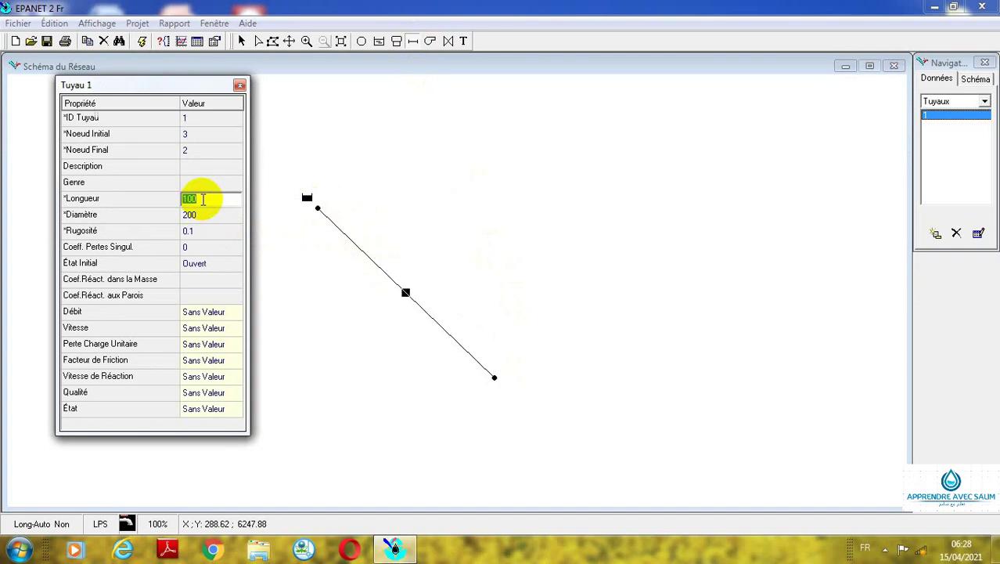
text(4000)
click(202, 215)
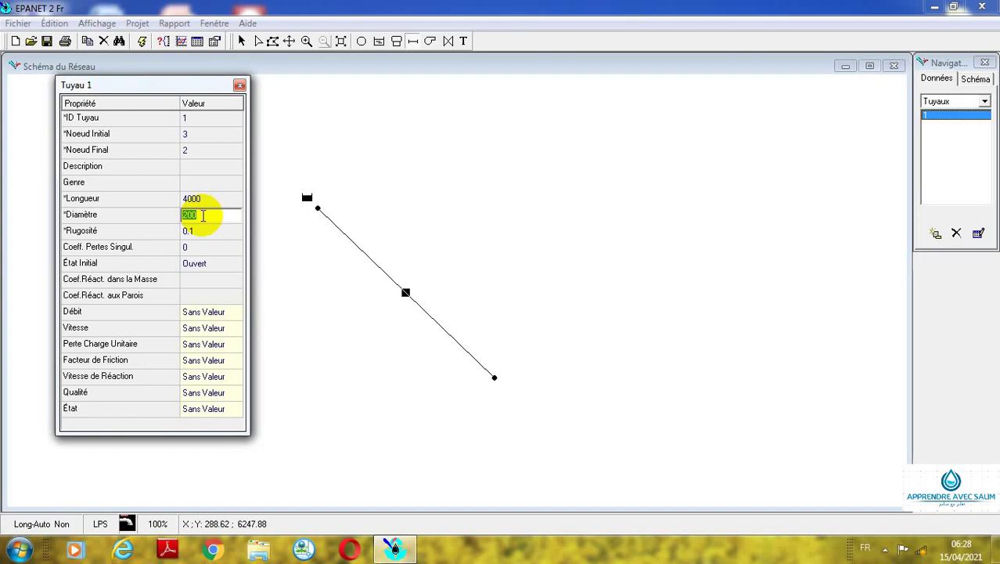
text(93.8)
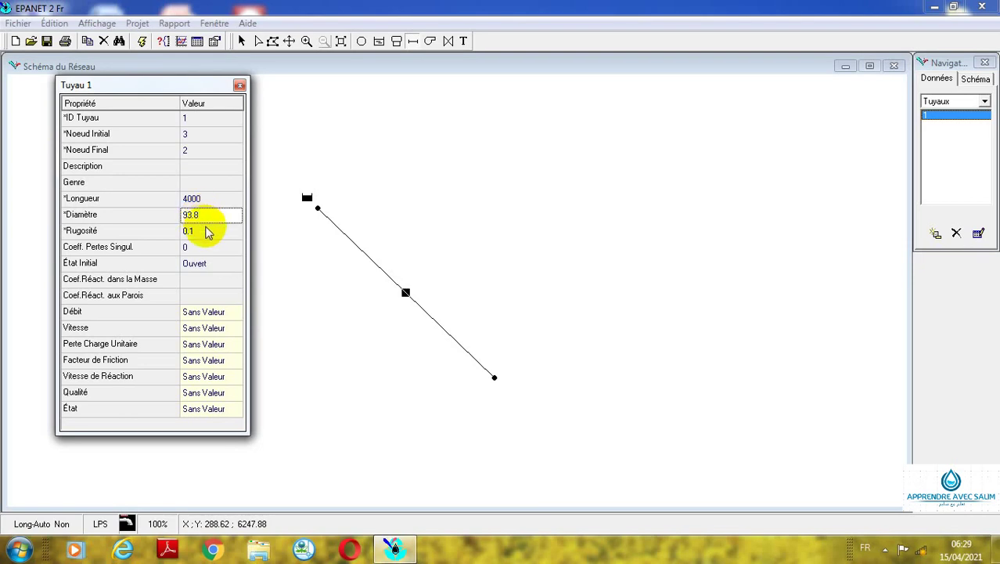
click(207, 225)
click(220, 208)
key(Return)
click(217, 199)
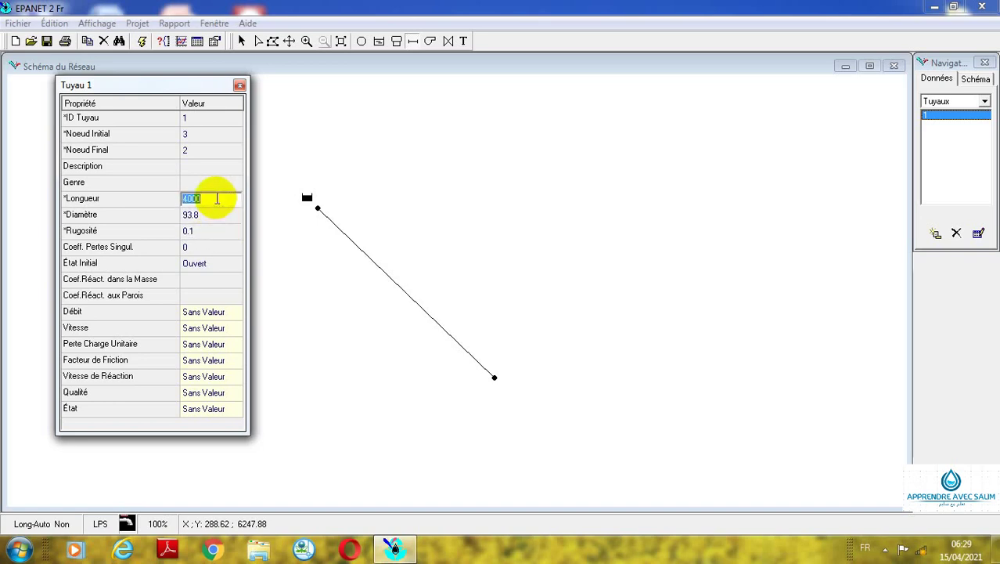
click(222, 213)
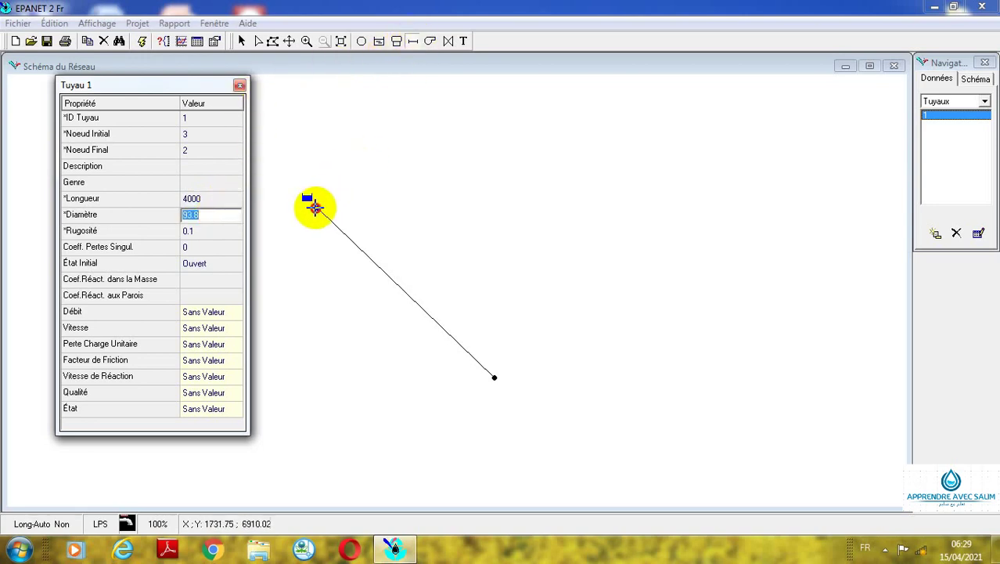
Draw a short pipe from the upper demand node to the reservoir, with length 5 and diameter 93.8.
click(318, 197)
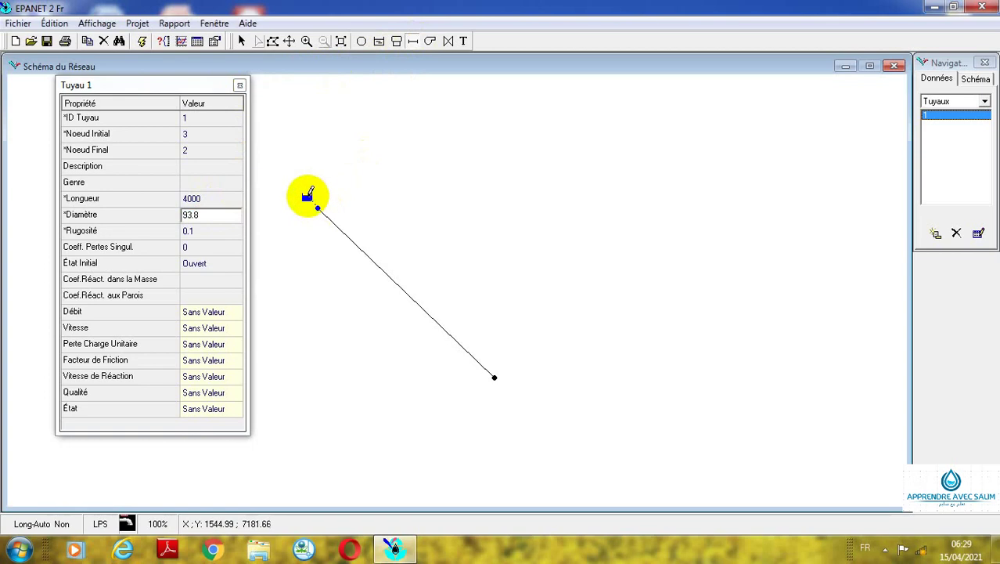
click(308, 197)
click(224, 198)
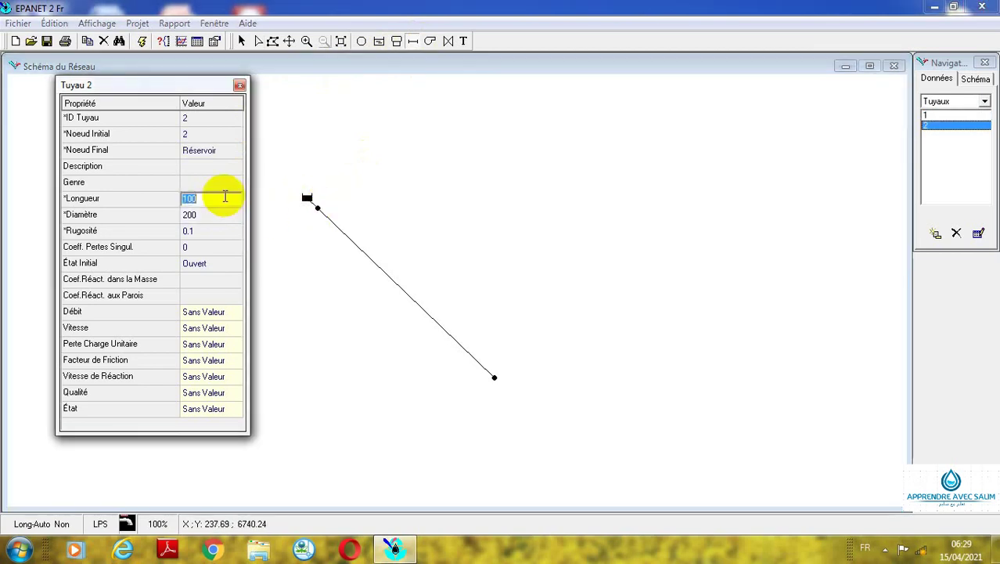
text(5)
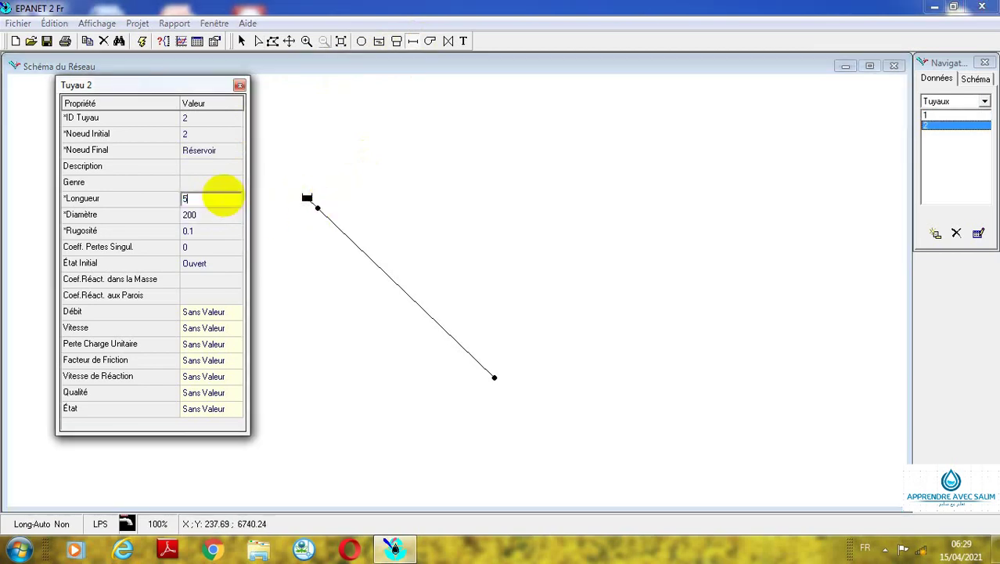
click(211, 215)
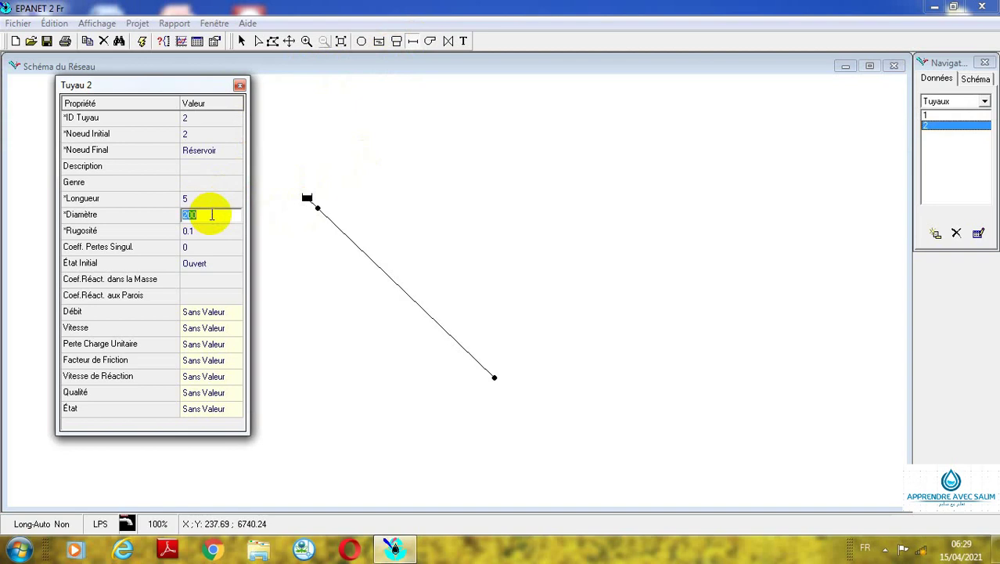
text(93.8)
click(202, 231)
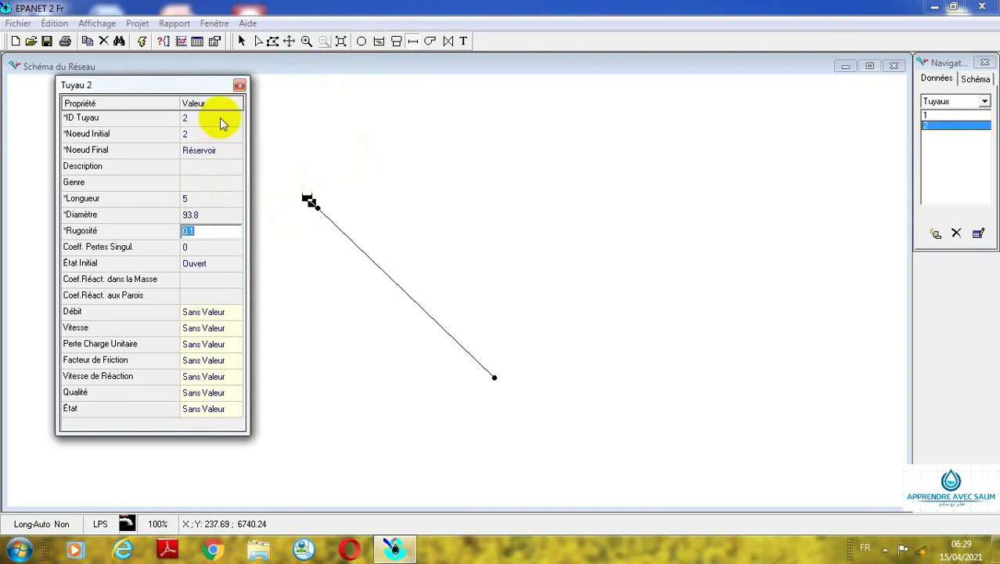
click(239, 86)
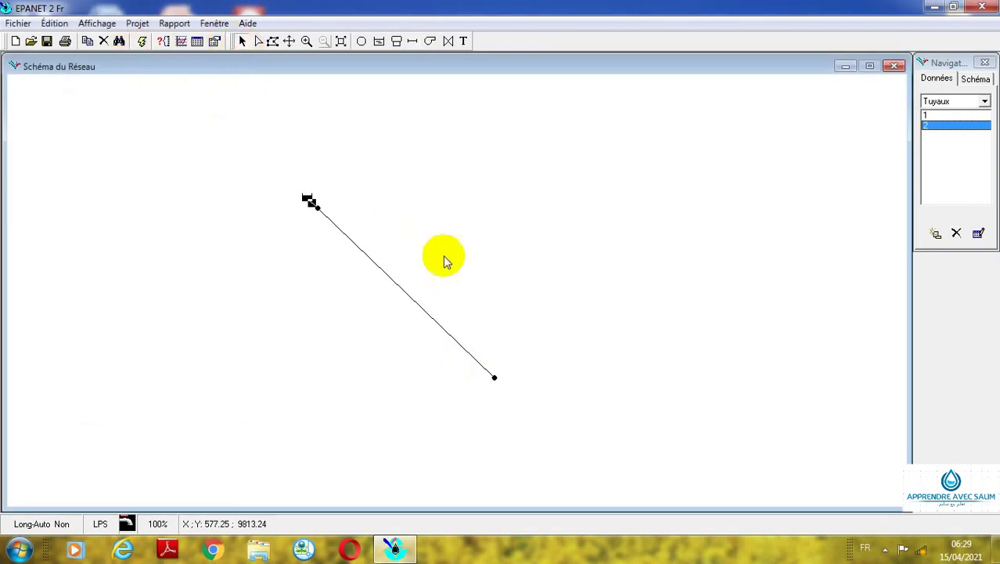
Rename the lower demand node's ID to SP.
click(494, 377)
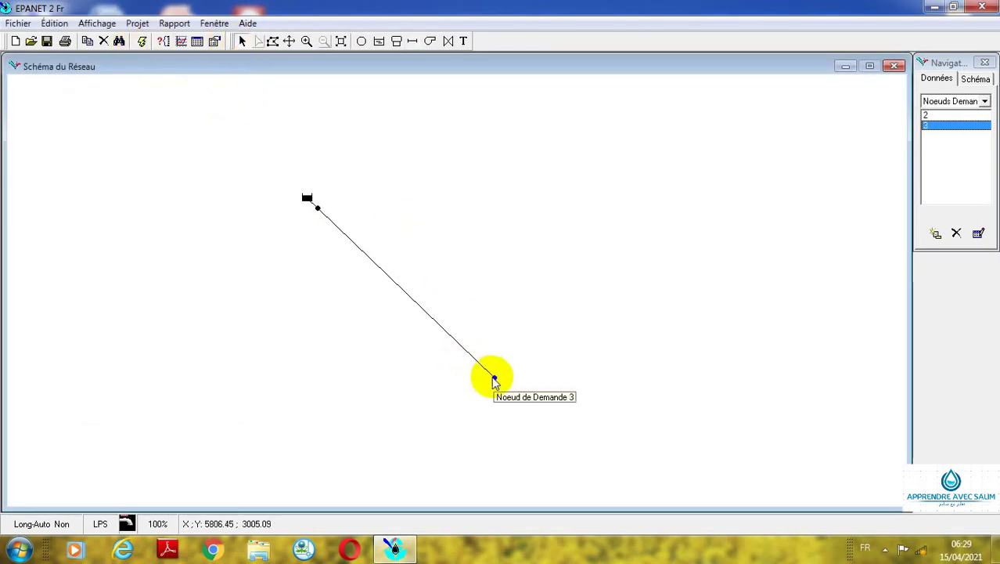
double_click(494, 377)
click(205, 119)
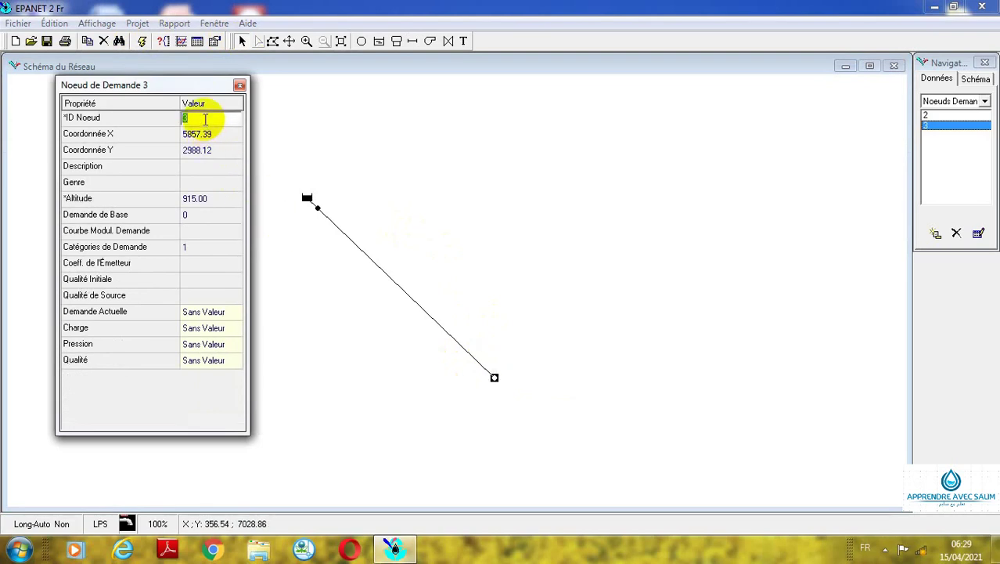
text(S)
key(BackSpace)
key(BackSpace)
text(P)
click(226, 202)
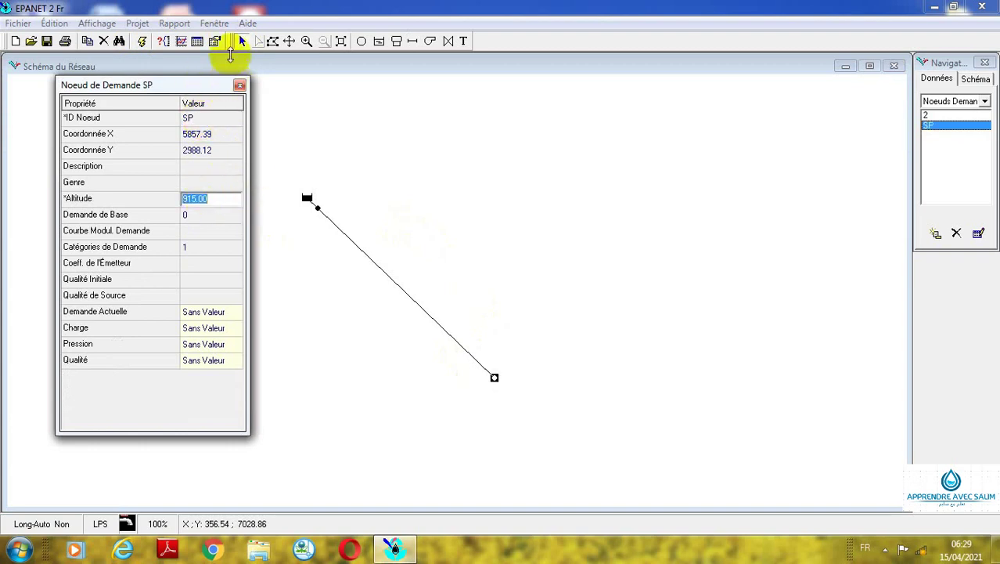
Set the base demand (Demande de Base) of node SP to -4.
click(309, 207)
click(308, 200)
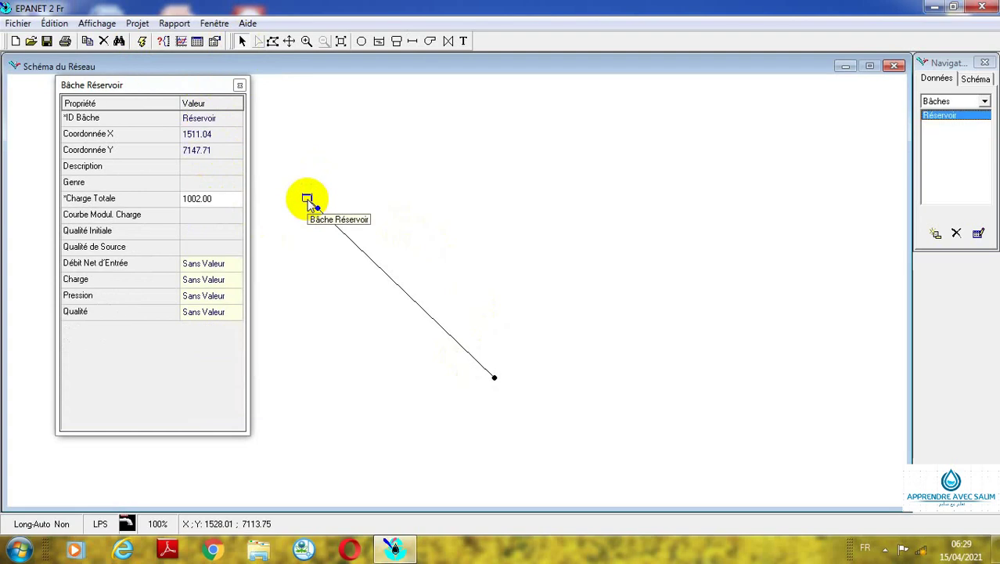
click(494, 378)
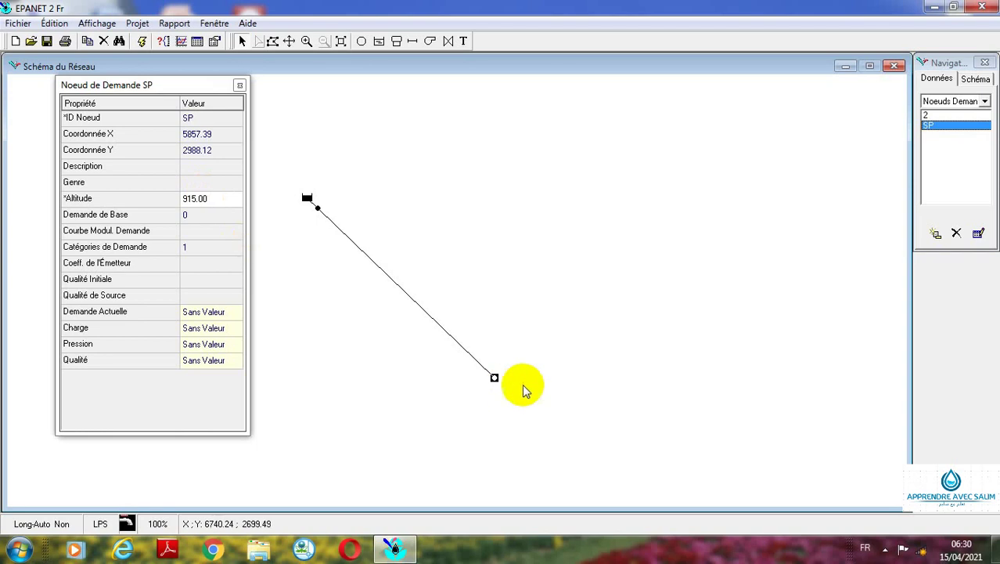
click(494, 379)
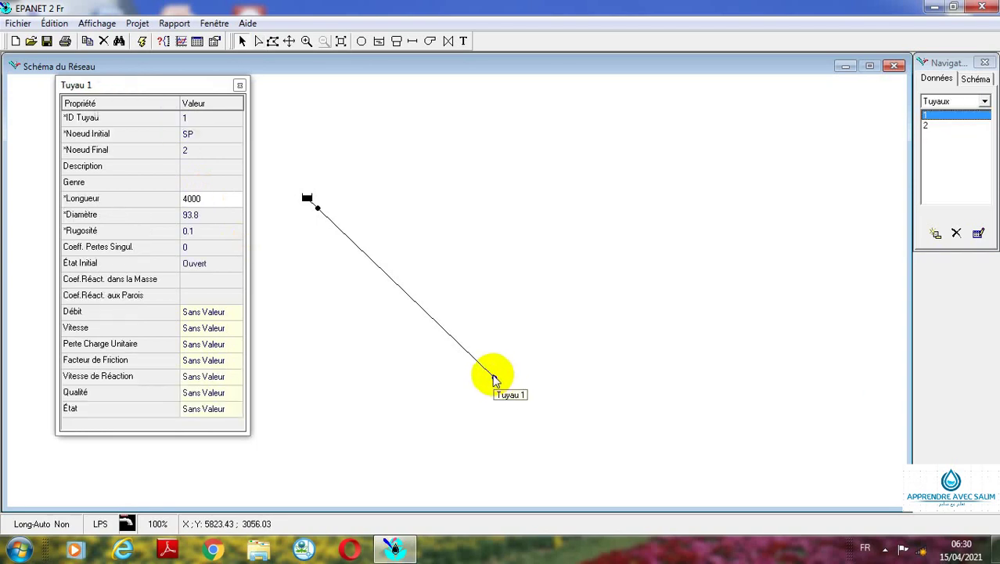
click(494, 379)
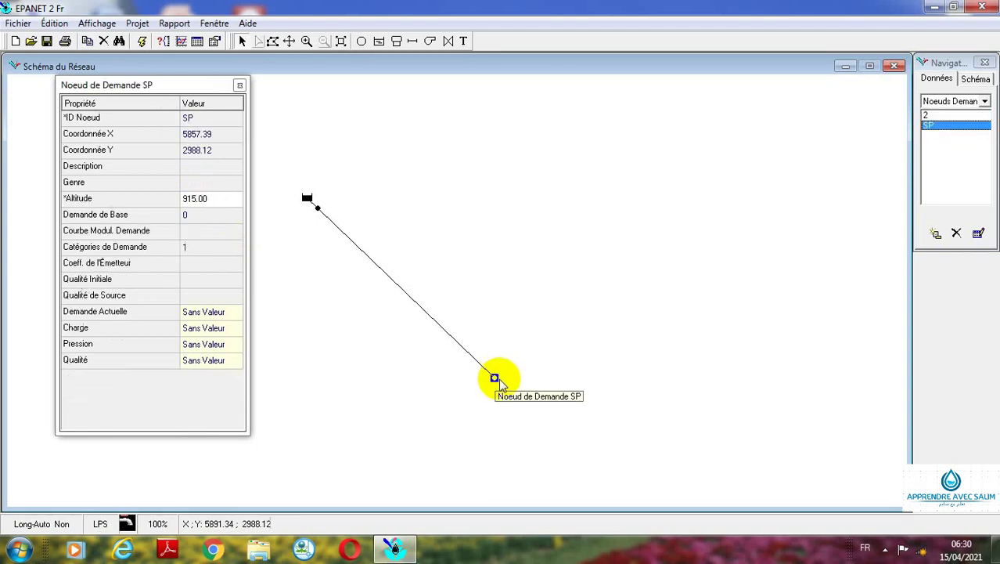
click(196, 216)
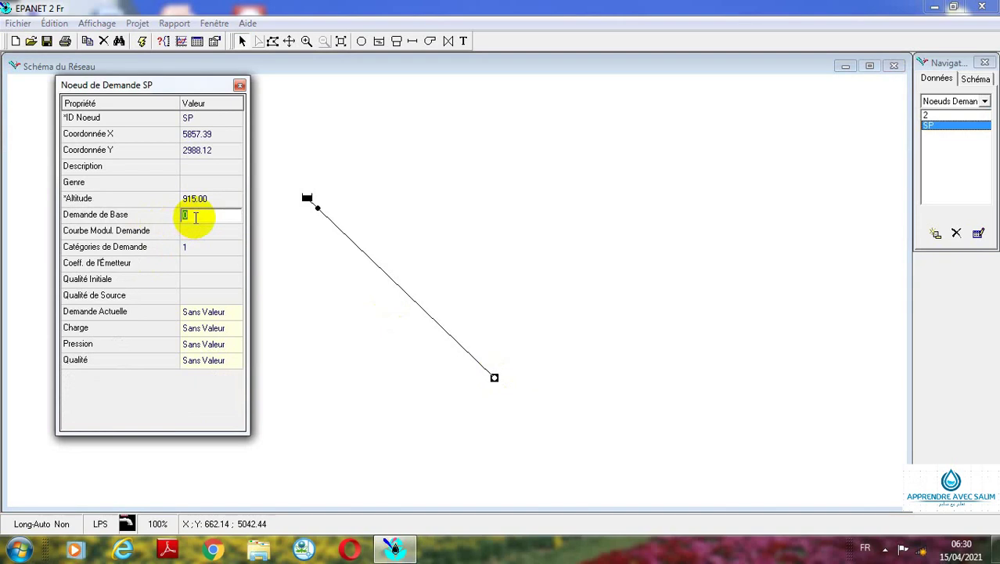
text(-4)
click(196, 230)
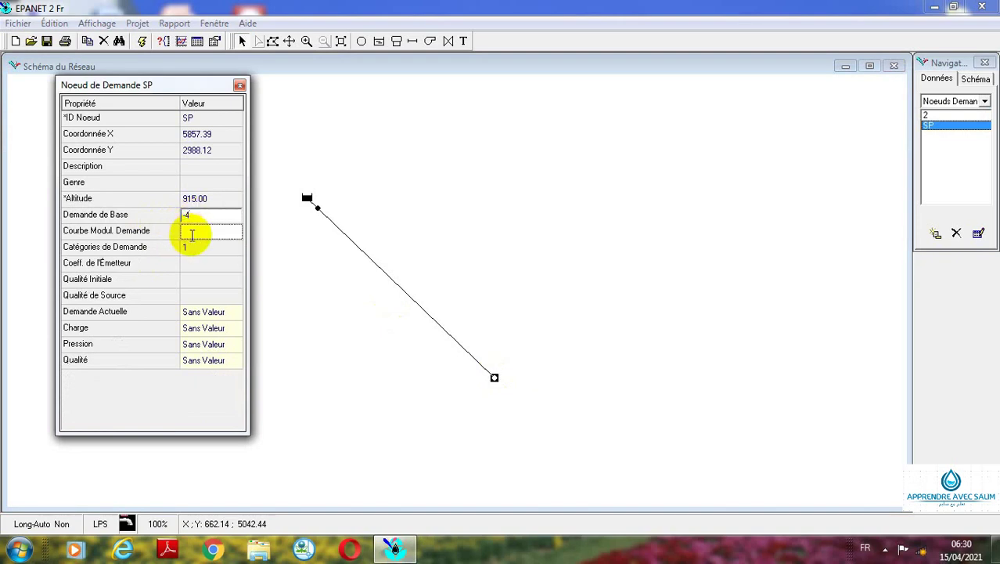
Run the simulation and check the pressure at node SP.
click(140, 41)
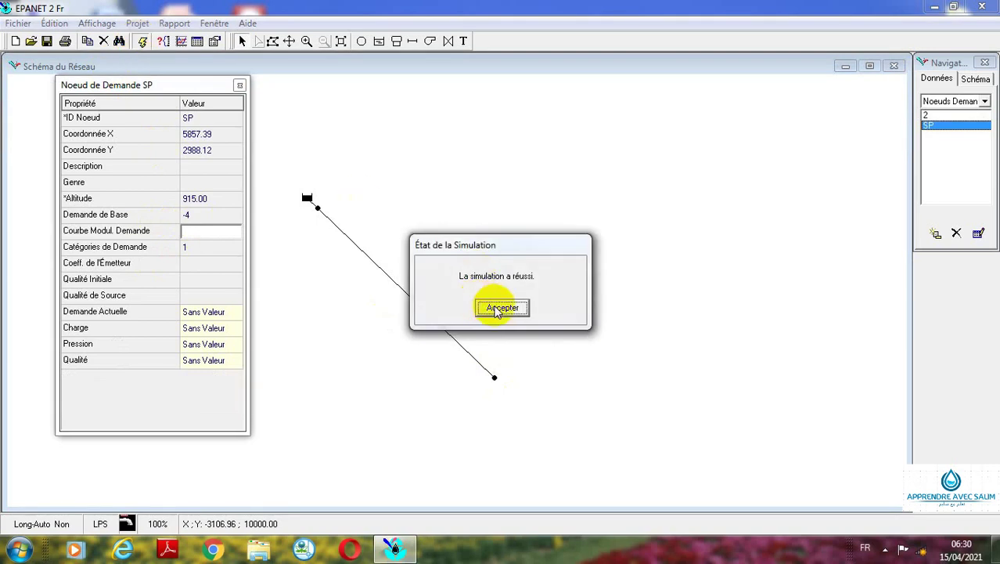
click(502, 308)
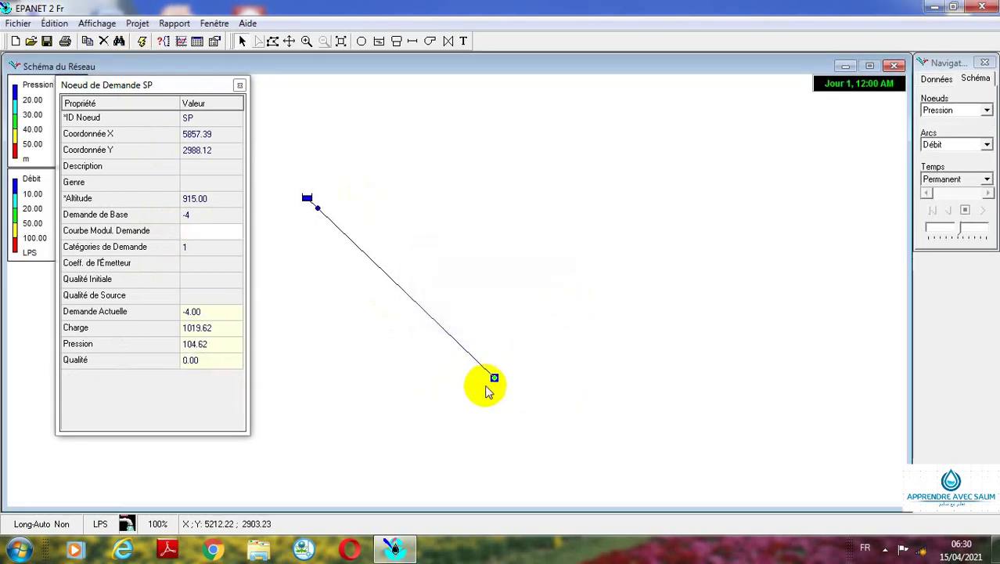
click(202, 345)
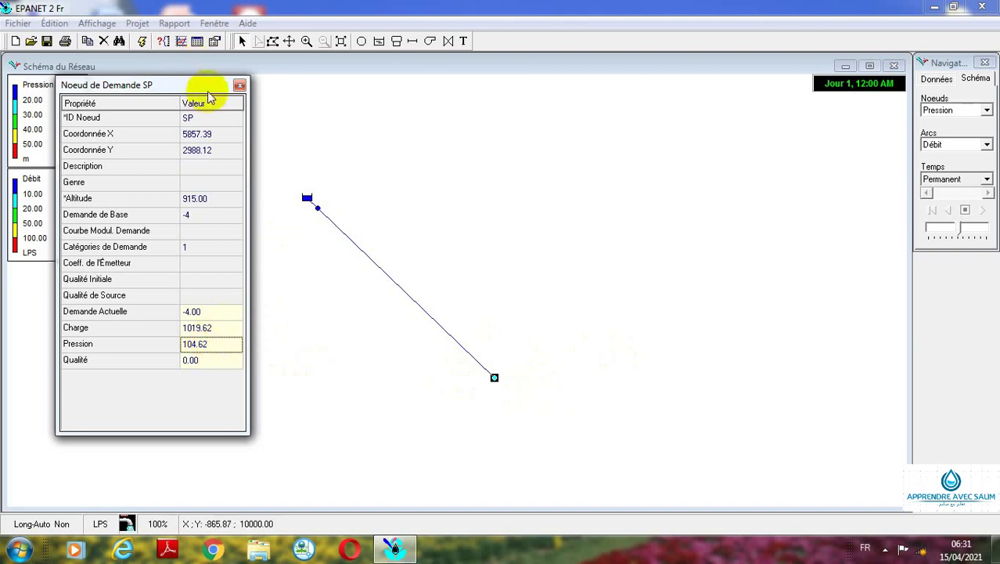
drag(202, 89, 175, 106)
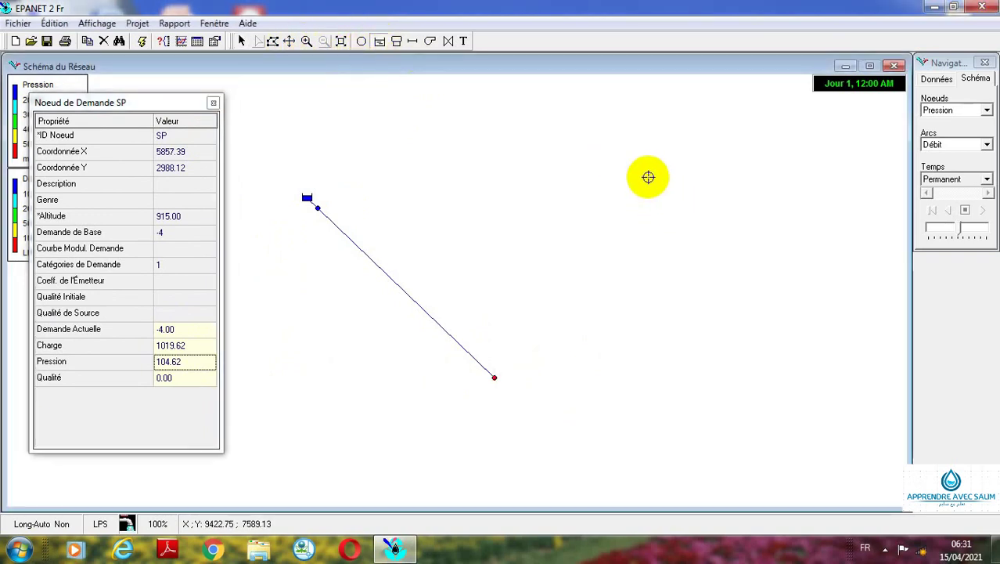
Place one reservoir far to the right of the network and another above the existing one, with a demand node beside the latter.
click(690, 169)
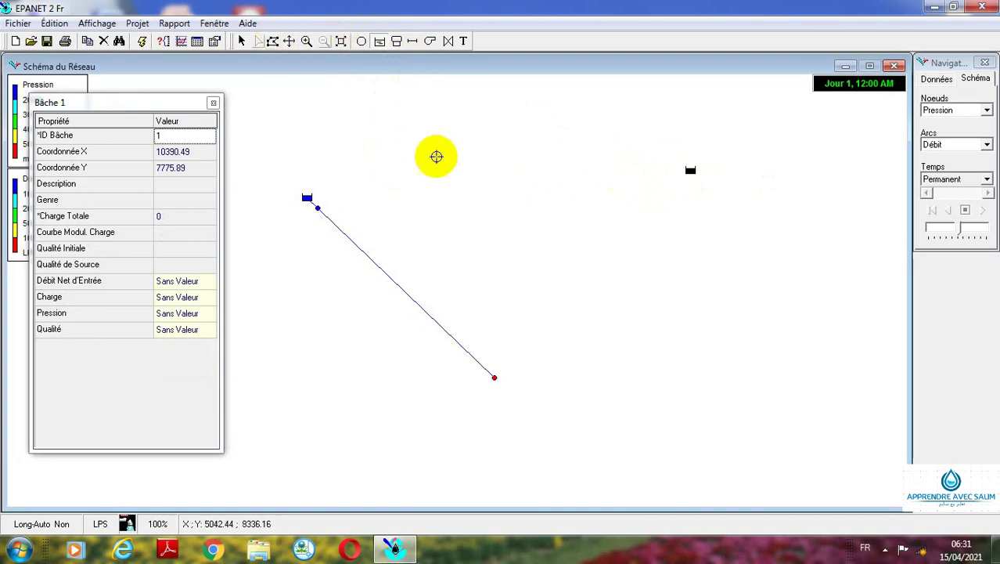
click(391, 152)
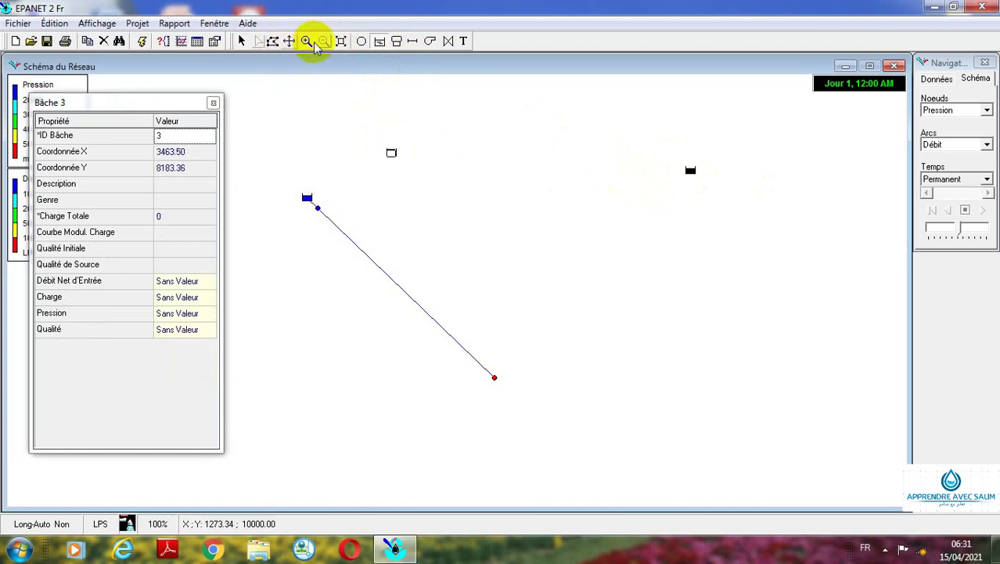
click(361, 41)
click(406, 162)
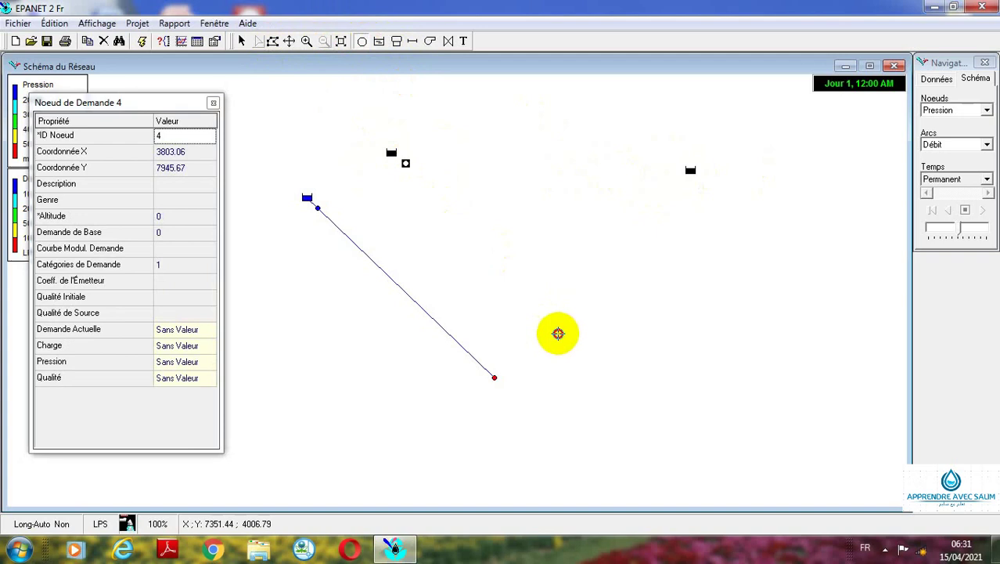
Place a demand node up and to the right of node SP, with a reservoir just beside it.
click(558, 333)
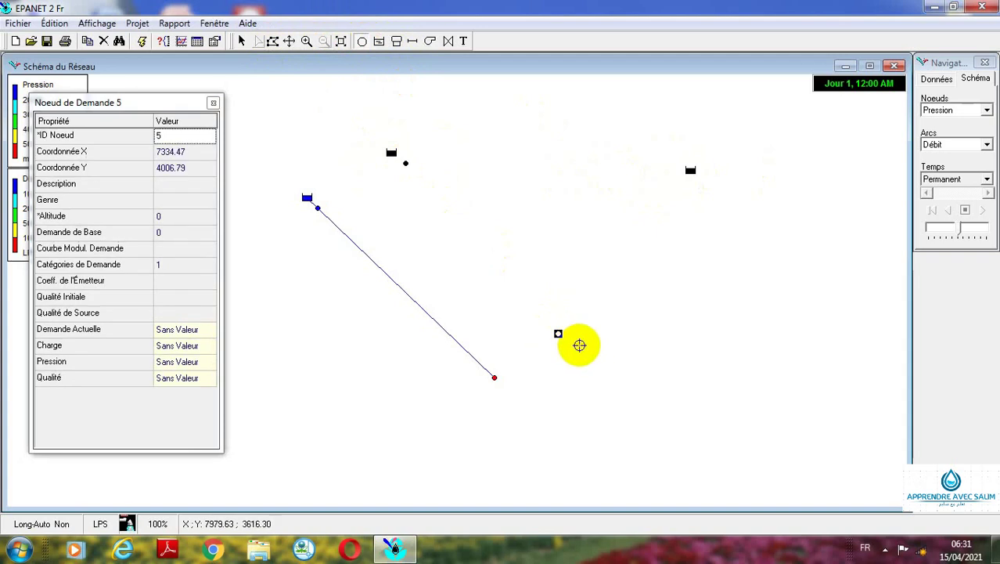
click(378, 43)
click(575, 346)
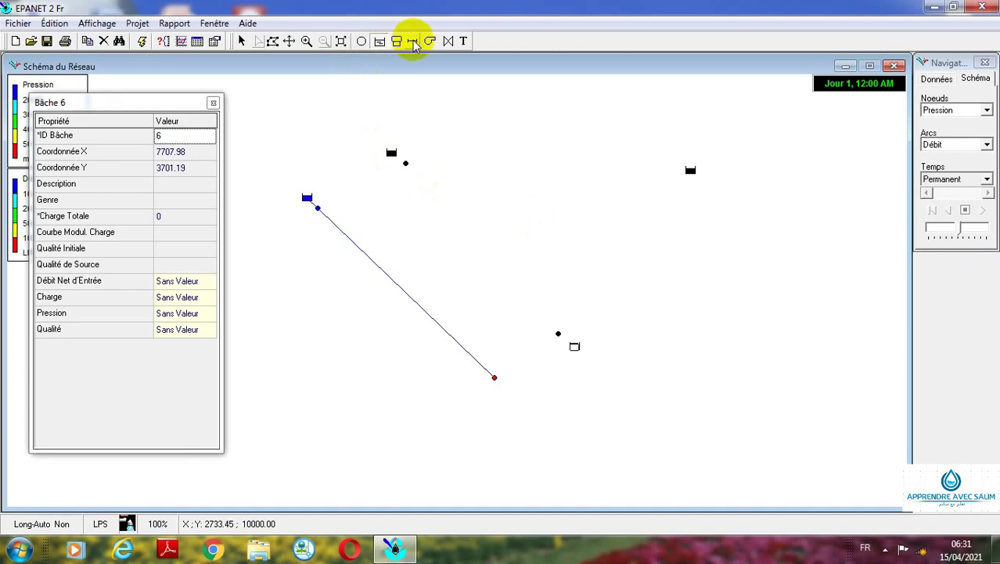
Rename the new upper reservoir as RES. and set its total head (Charge Totale) to 1002.00.
click(242, 41)
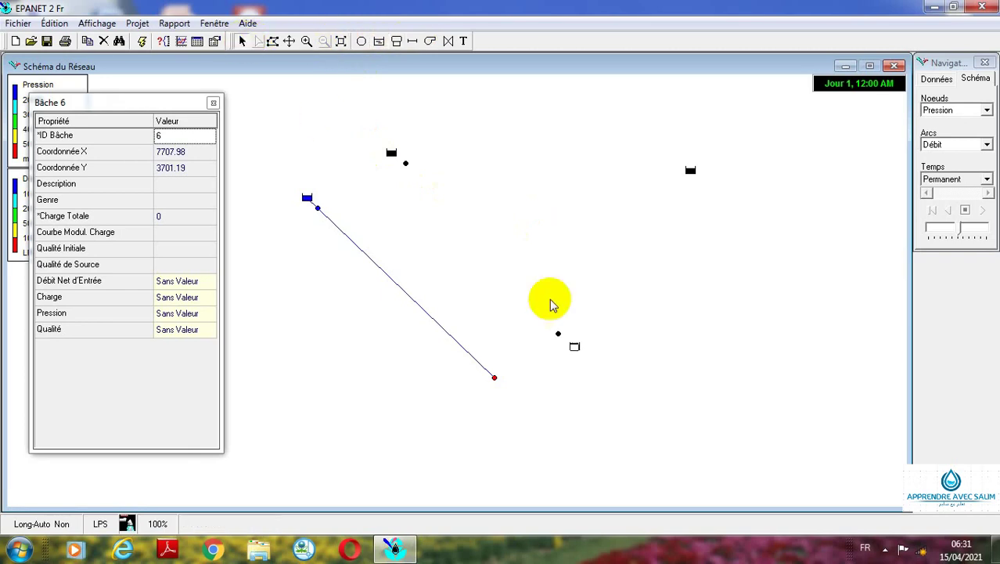
click(390, 155)
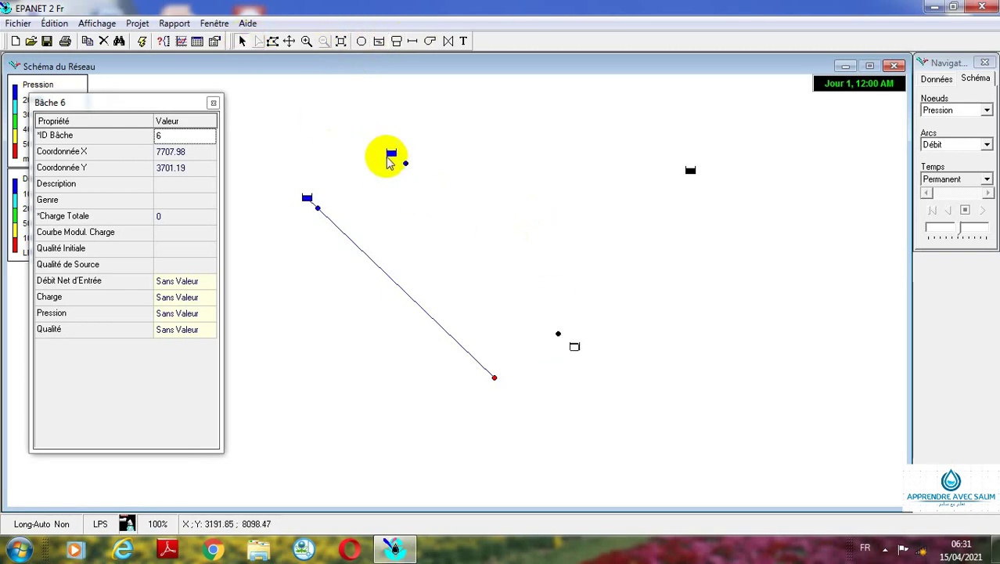
click(391, 156)
click(172, 134)
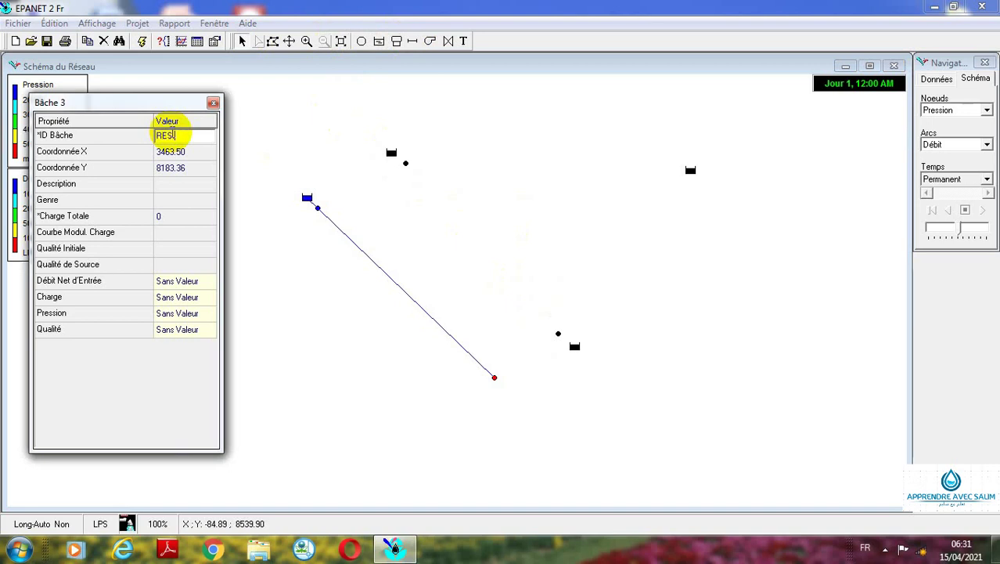
text(.)
click(179, 217)
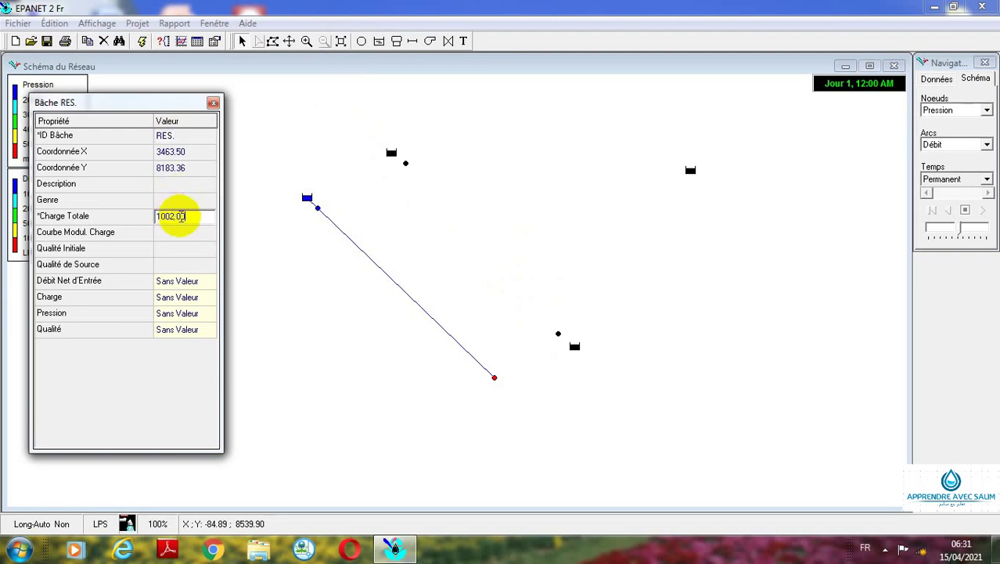
click(184, 231)
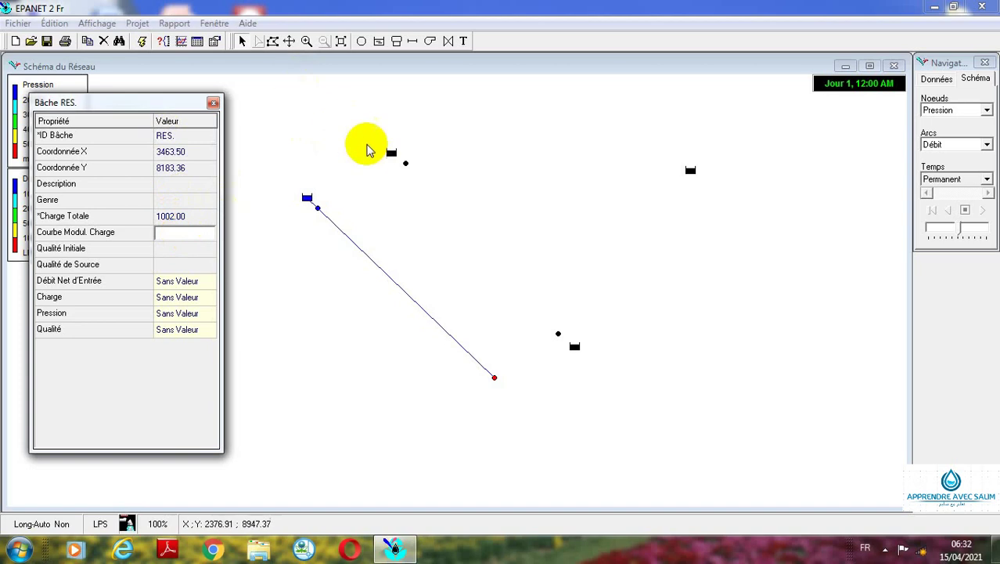
Set the altitude of the demand node beside reservoir RES. to 998.00.
click(405, 163)
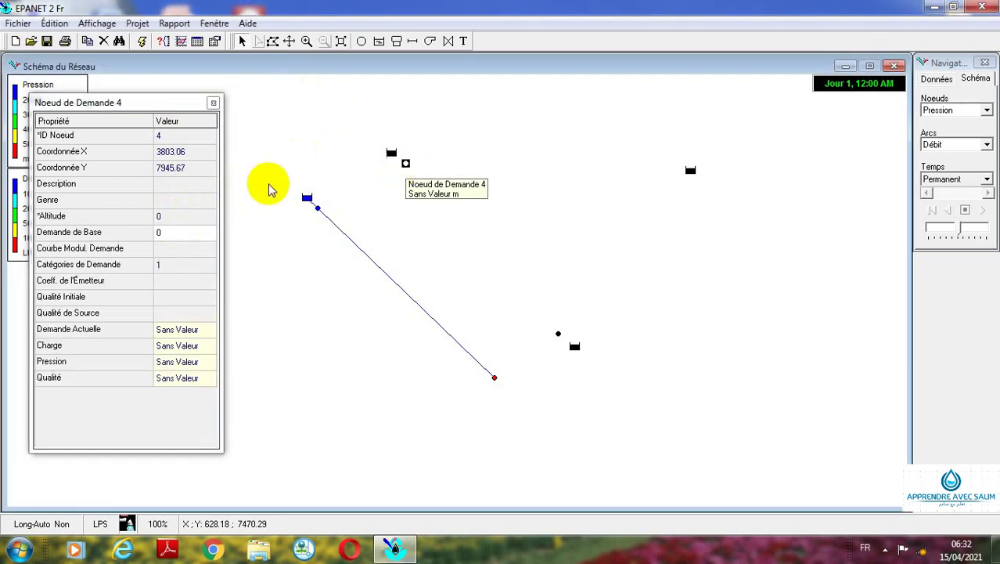
click(194, 217)
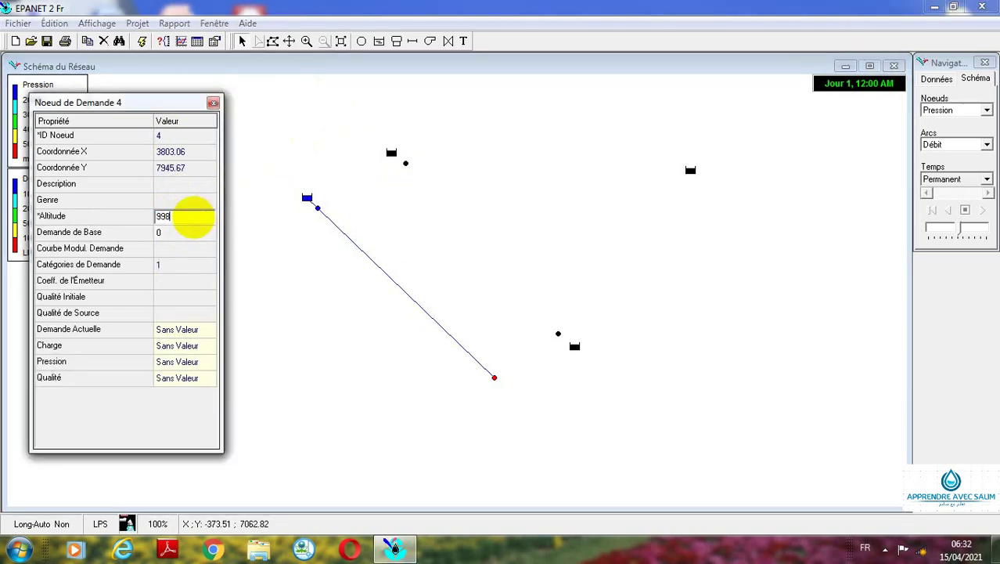
key(Return)
text(998.00)
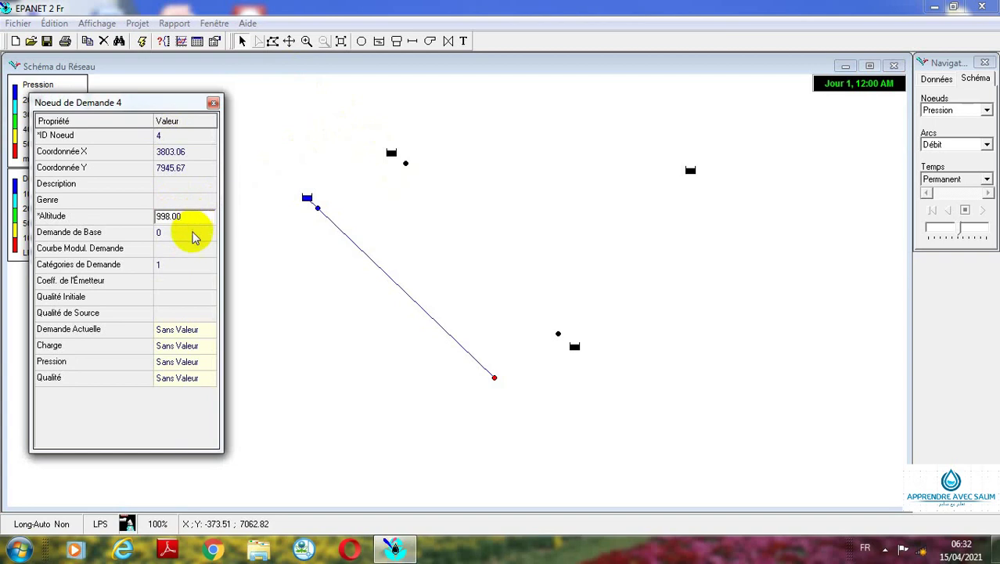
click(192, 233)
Set the altitude of the new lower demand node to 915.
click(570, 345)
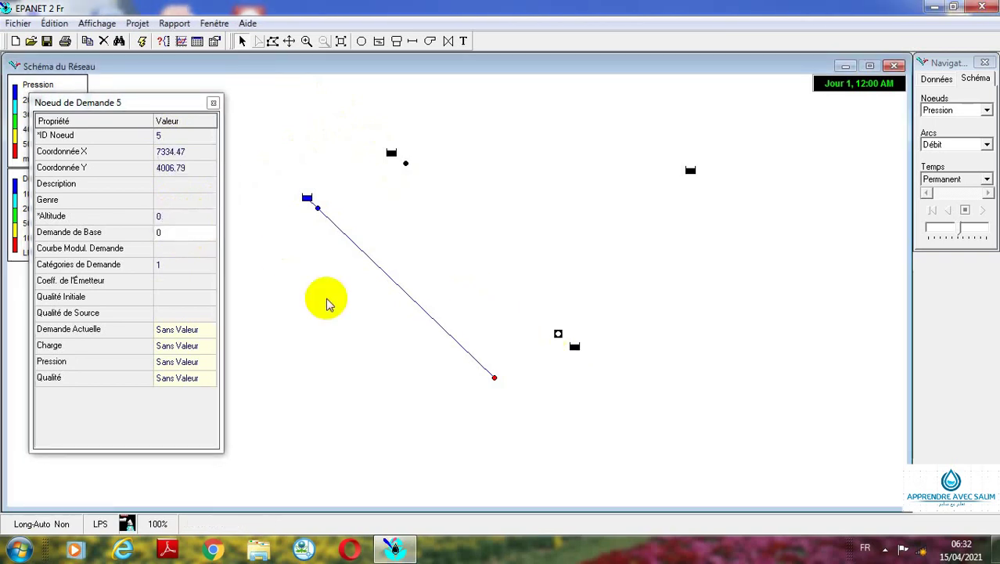
click(178, 217)
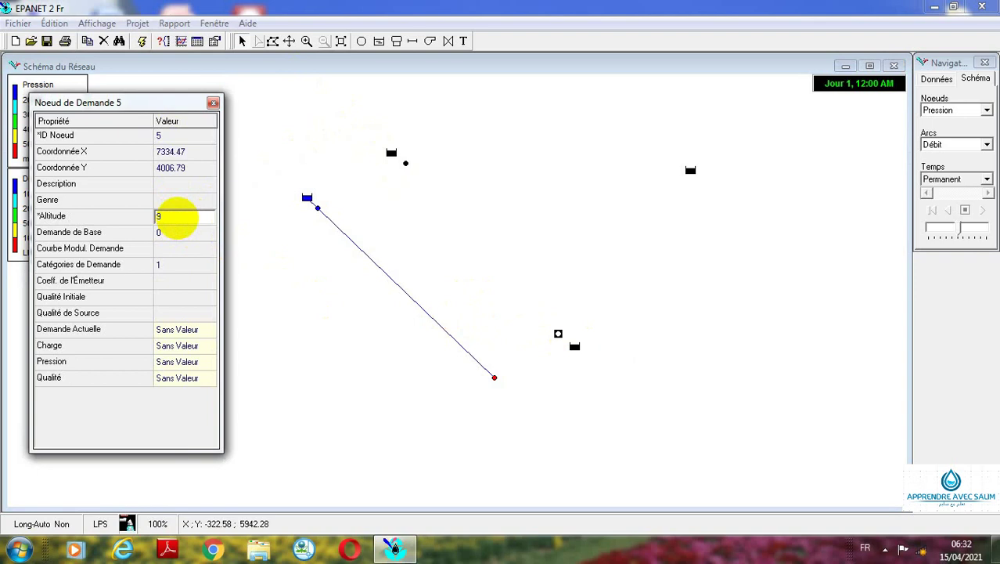
click(180, 233)
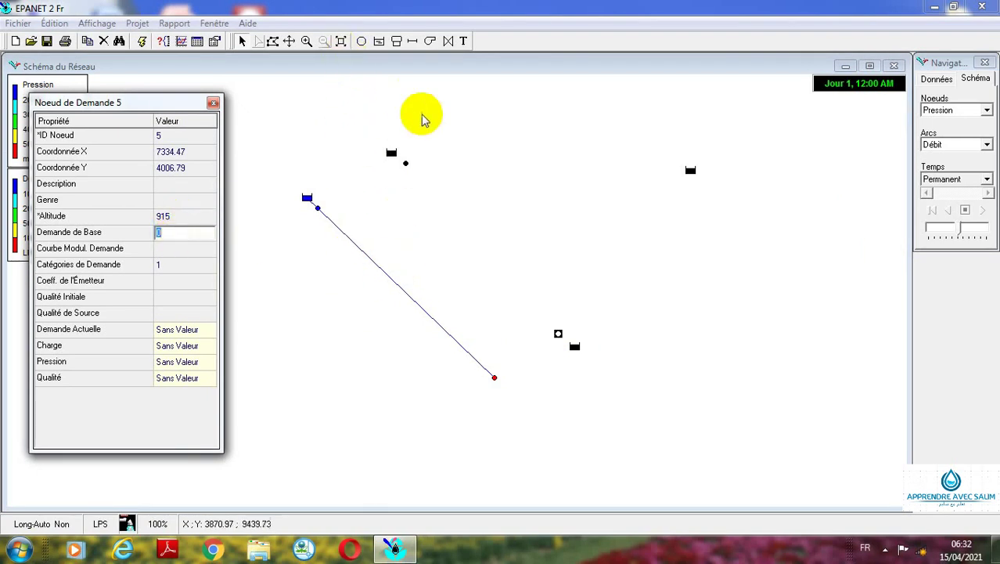
Draw a pipe from the new lower demand node to the one beside RES., with length 4000 and diameter 93.8.
click(413, 42)
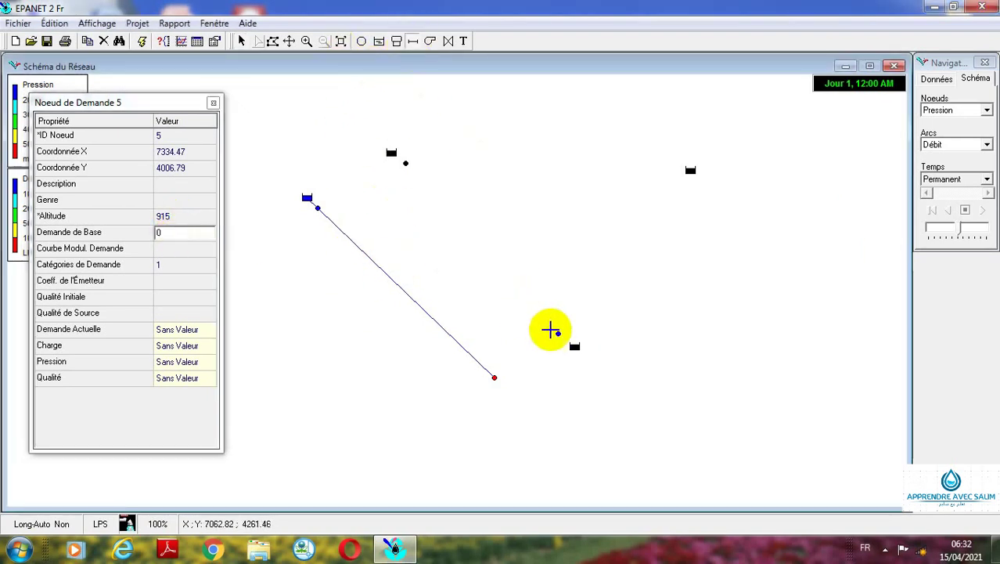
click(558, 334)
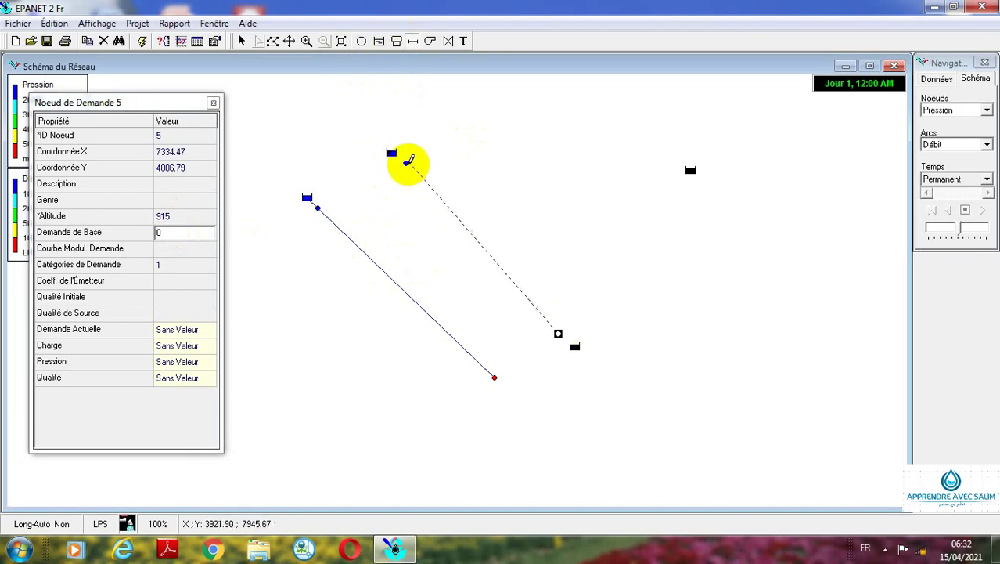
click(406, 163)
click(198, 219)
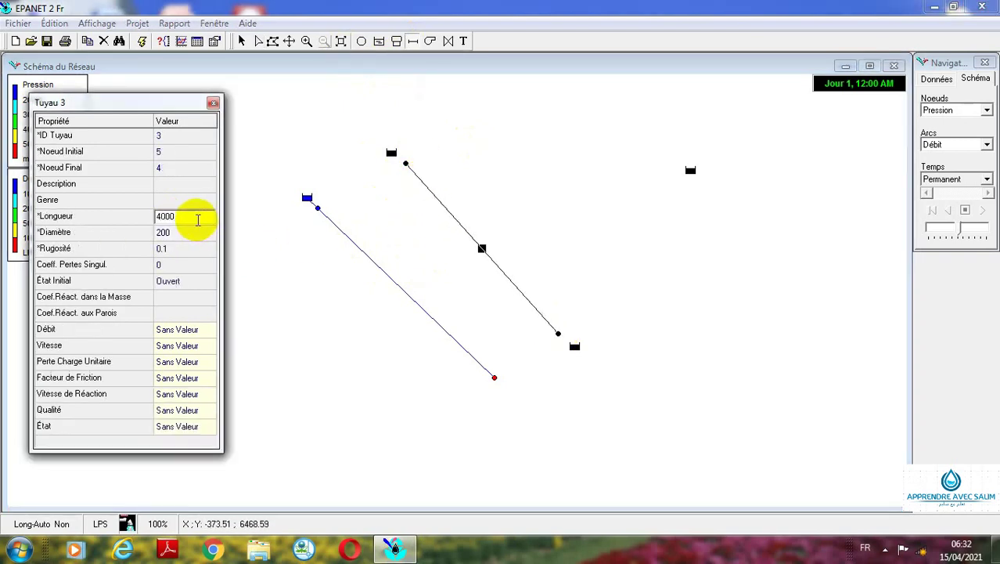
click(187, 236)
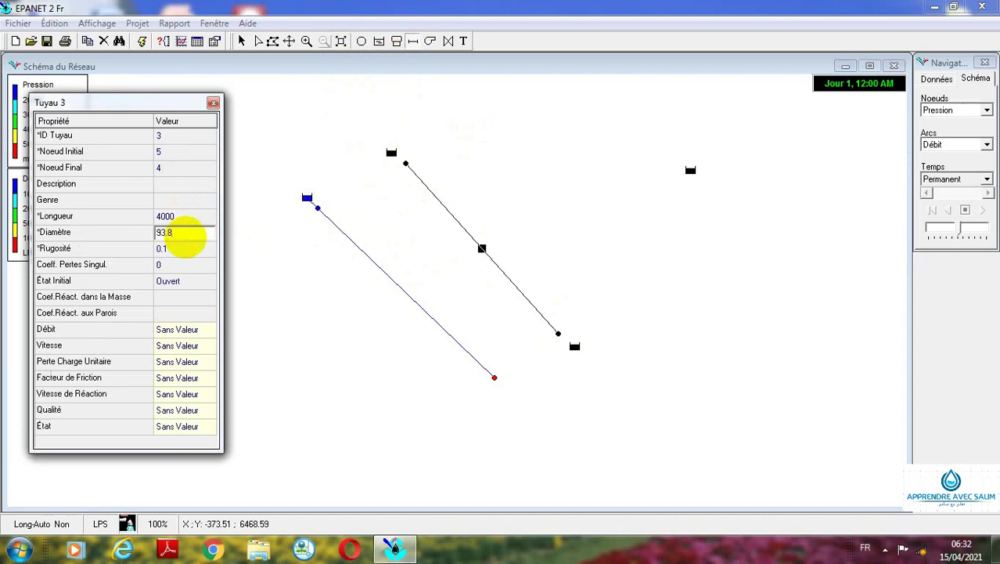
click(185, 248)
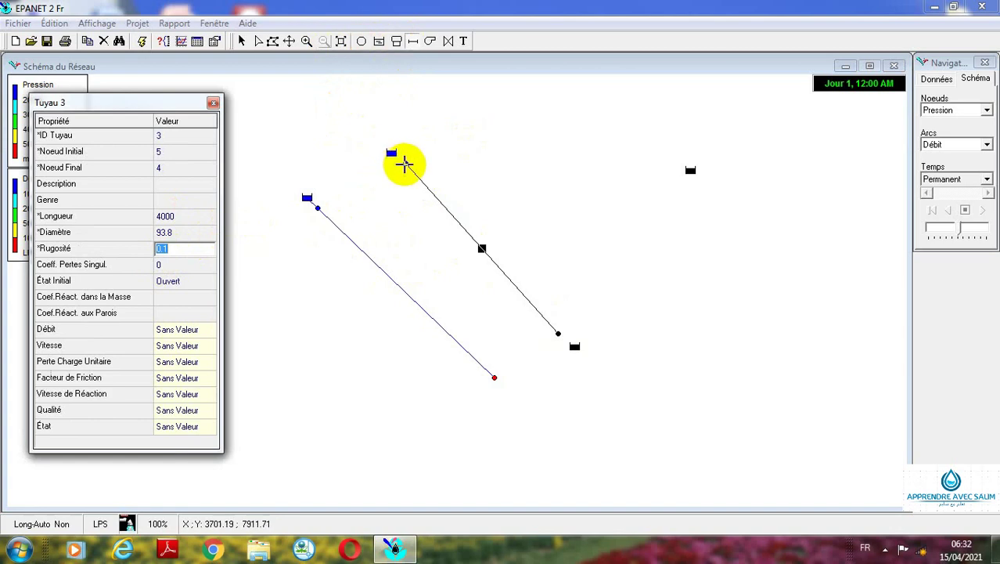
Draw a pipe from the upper demand node to reservoir RES., with length 5 and diameter 93.8.
click(402, 161)
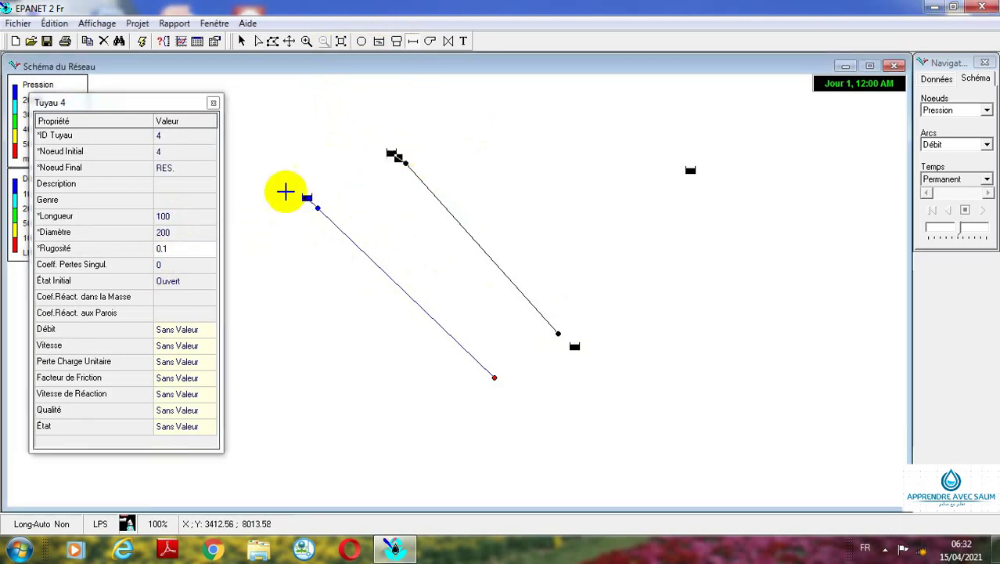
click(186, 214)
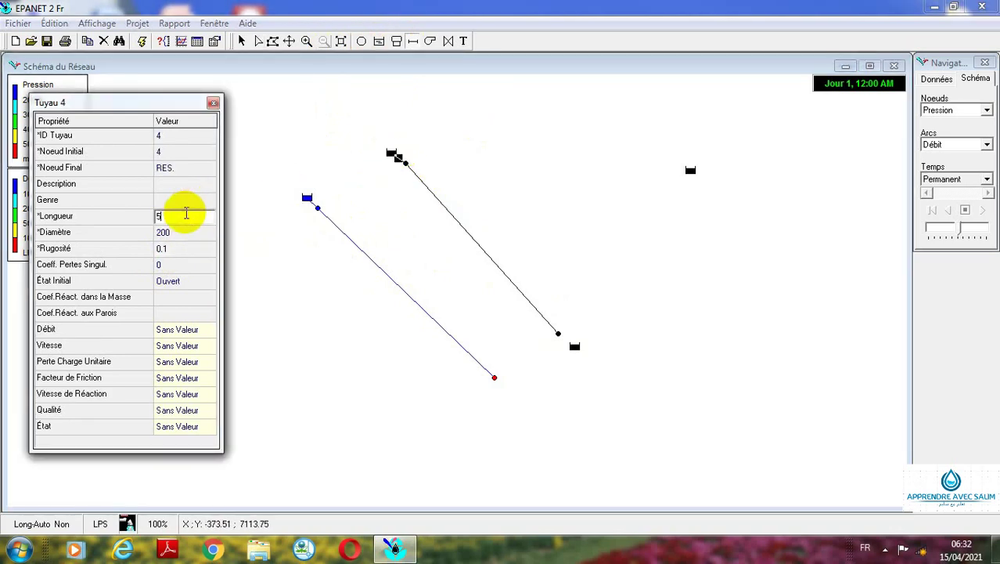
click(183, 233)
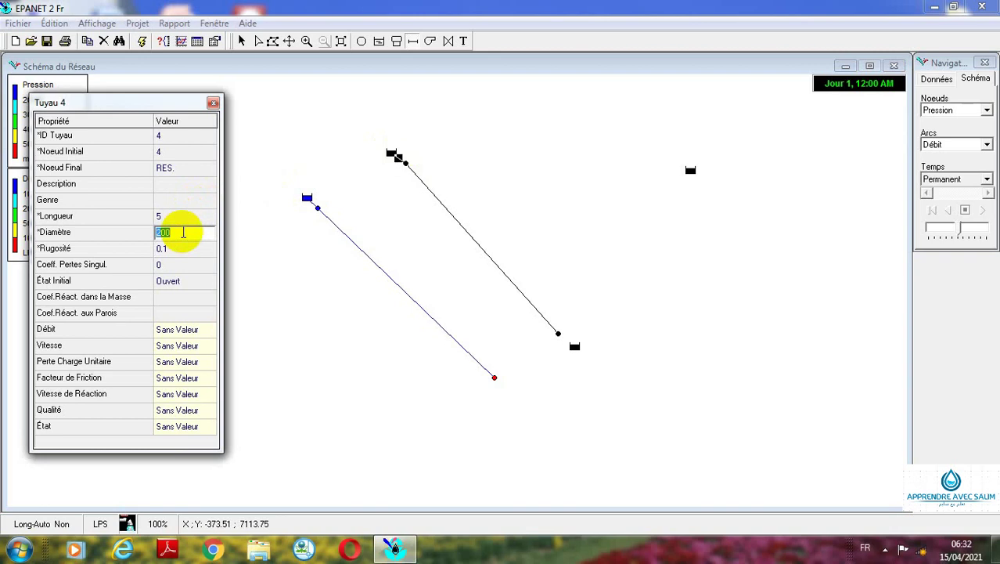
text(93.8)
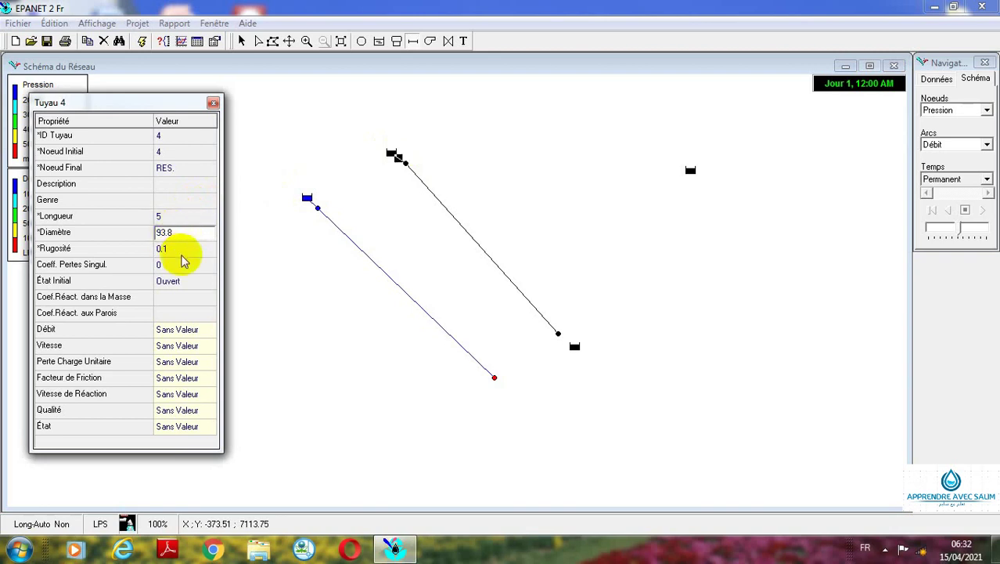
click(182, 248)
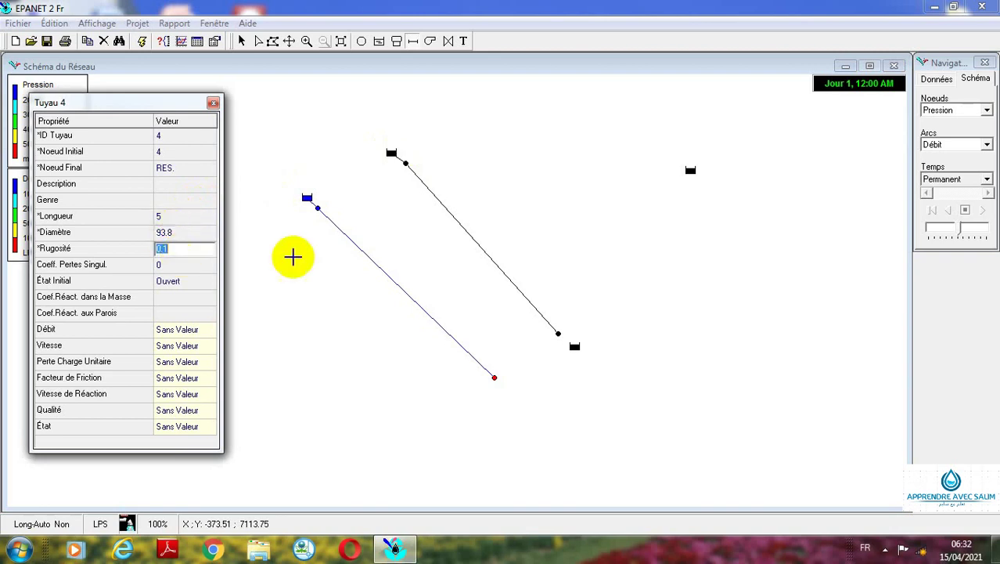
Draw a pump from the lower reservoir to the adjacent demand node, with ID SP_v and characteristic curve C.
click(431, 42)
click(574, 346)
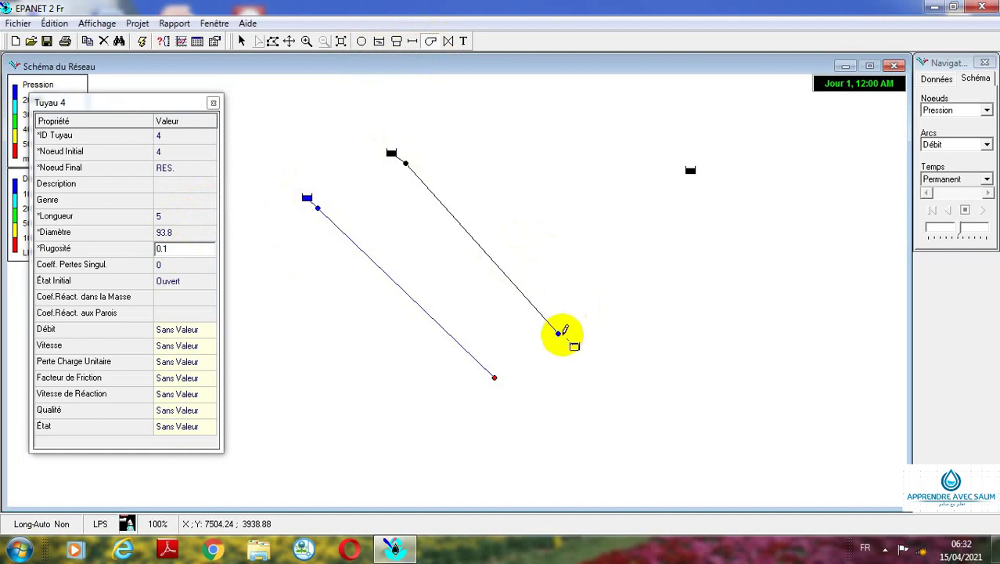
click(558, 332)
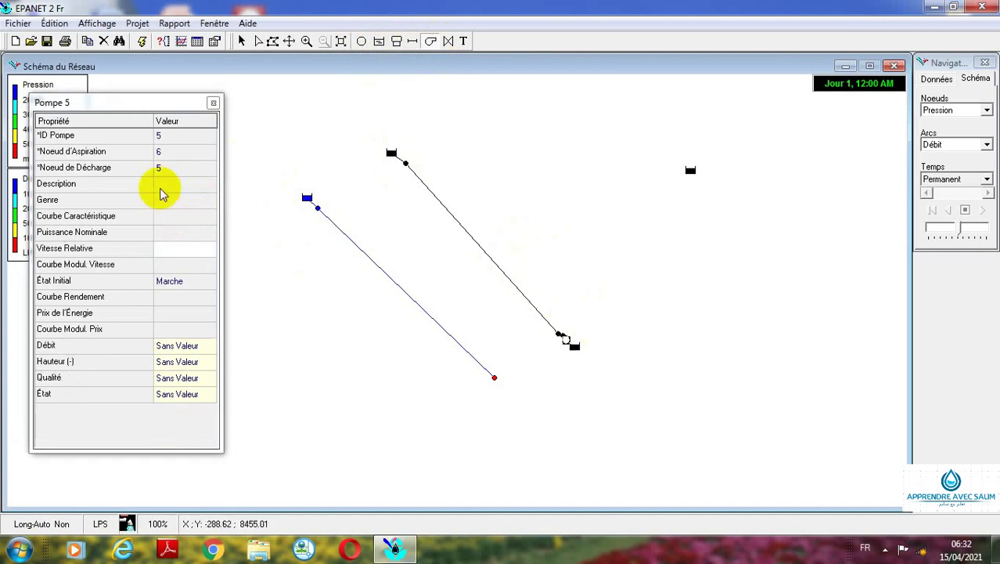
click(178, 136)
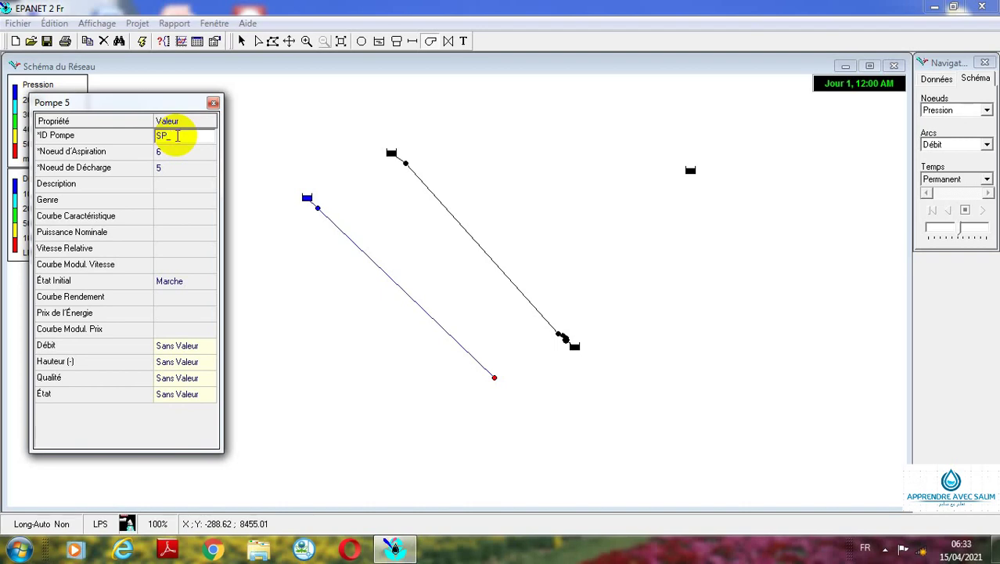
click(182, 217)
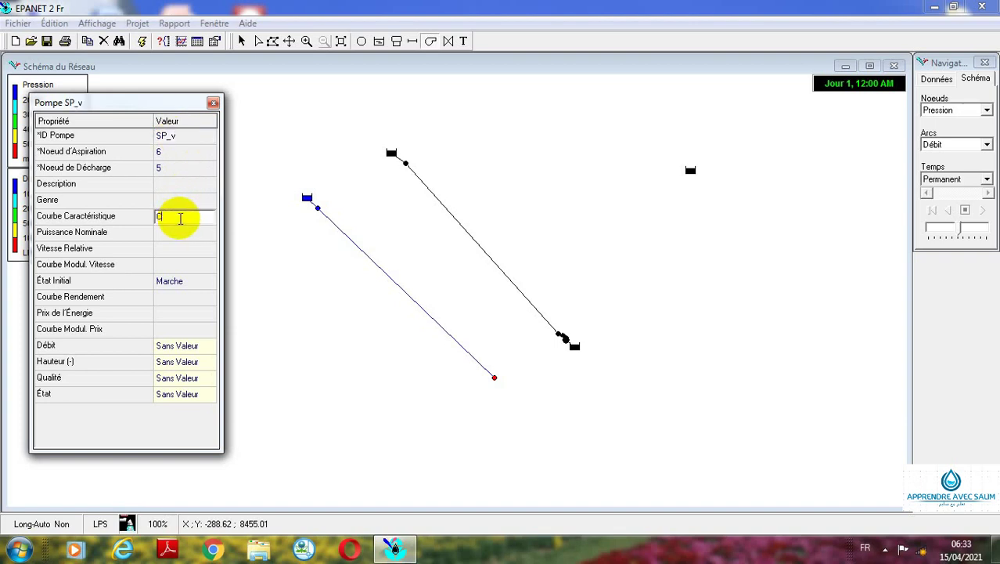
click(182, 233)
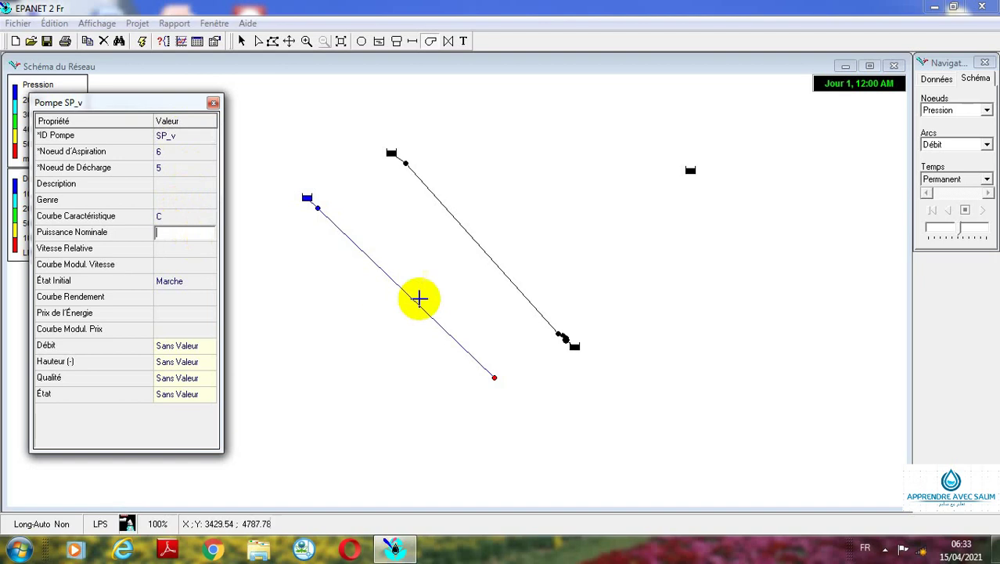
Set the total head (Charge Totale) of the lower reservoir feeding the pump to 915.00.
click(242, 40)
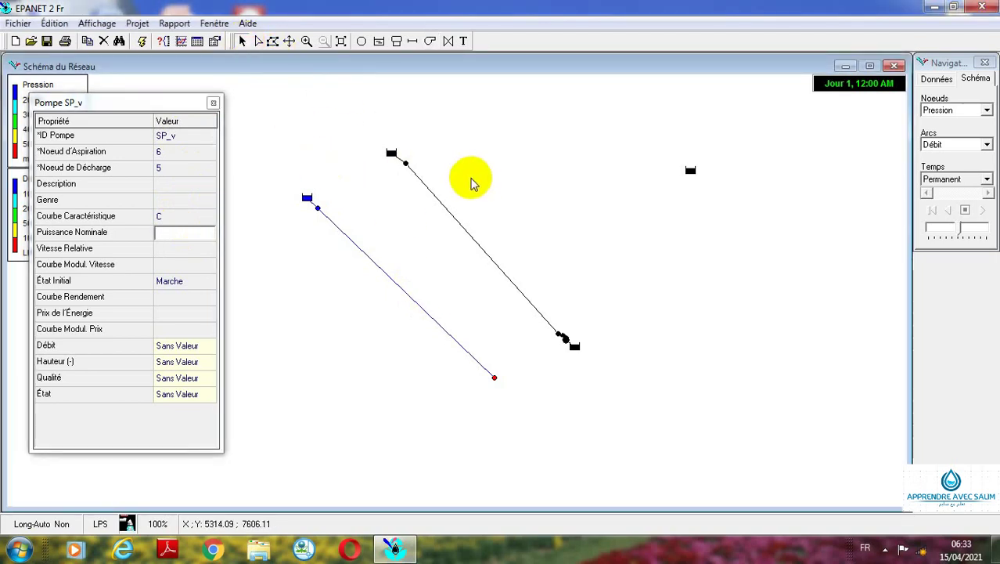
click(573, 349)
click(574, 350)
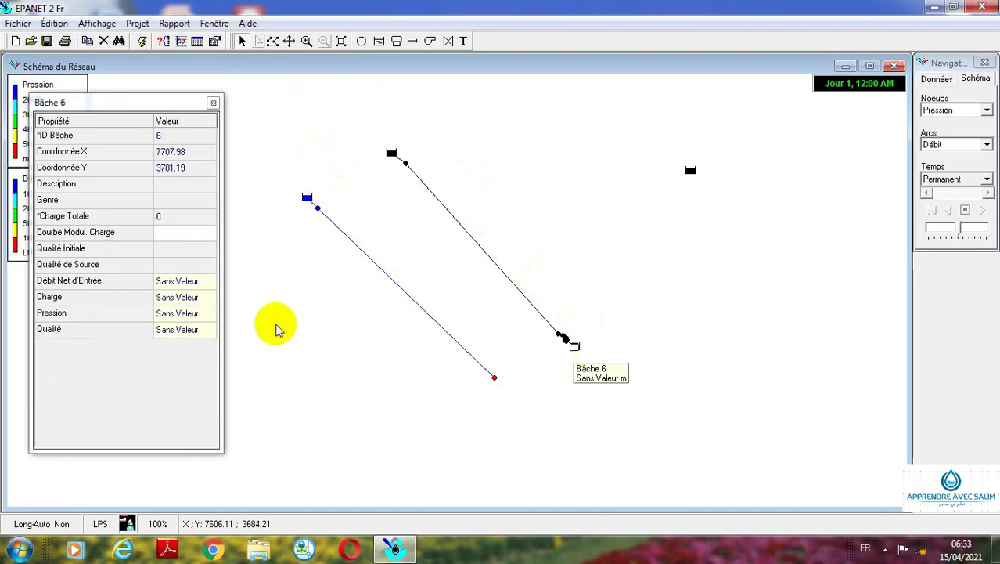
click(180, 217)
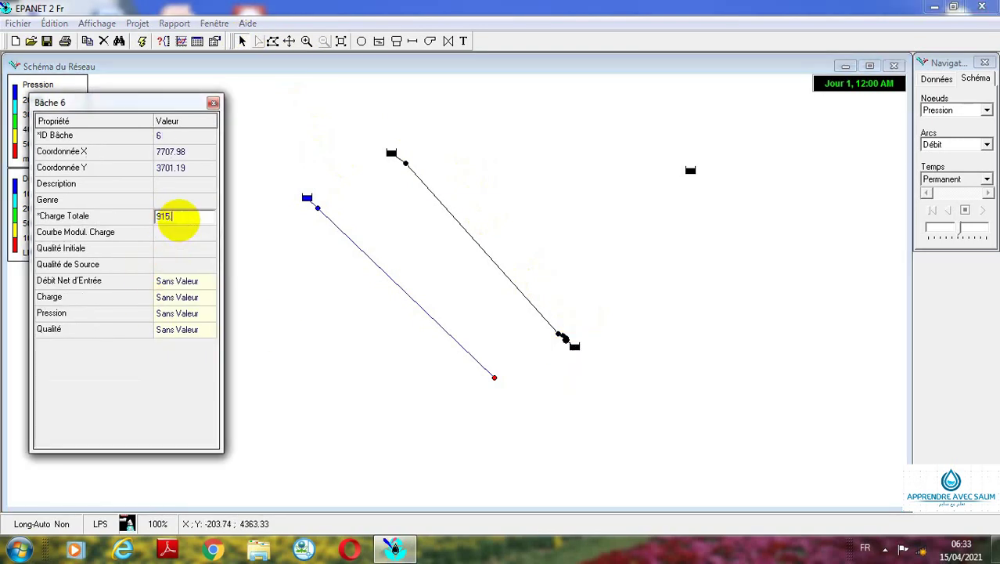
text(915.00)
click(185, 232)
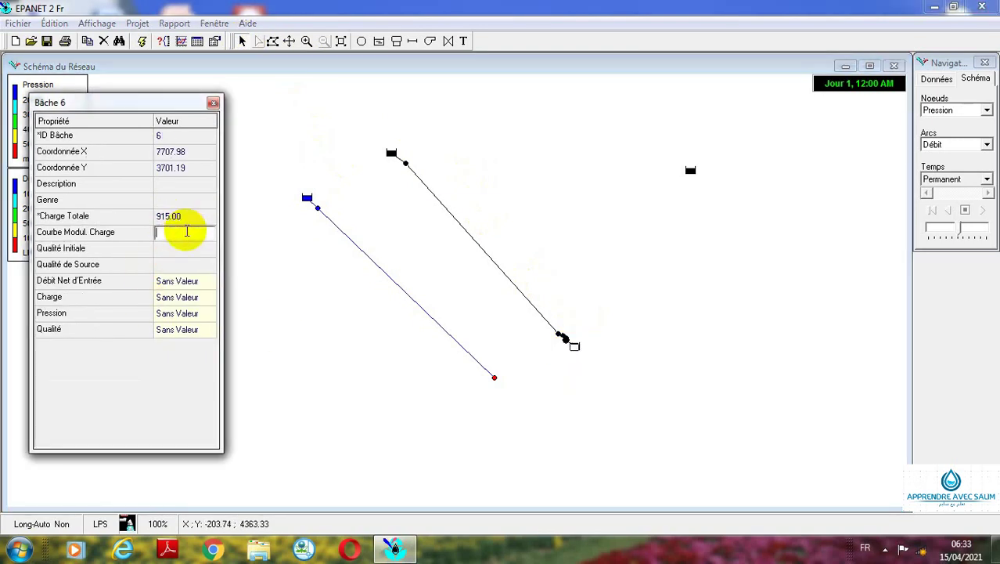
Review the properties of node SP and of the second network's pump, reservoirs, lower demand node and pipes.
click(241, 45)
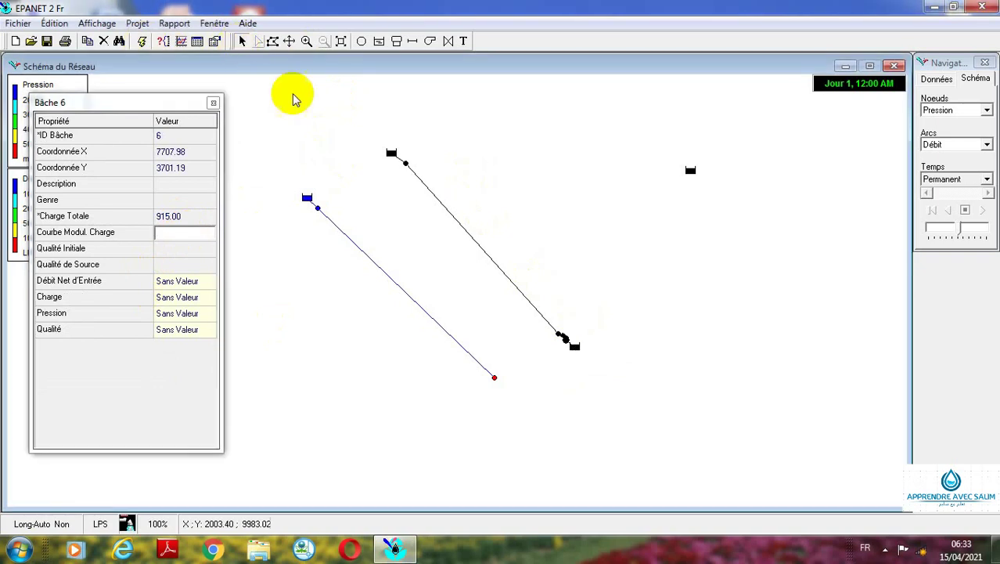
click(495, 379)
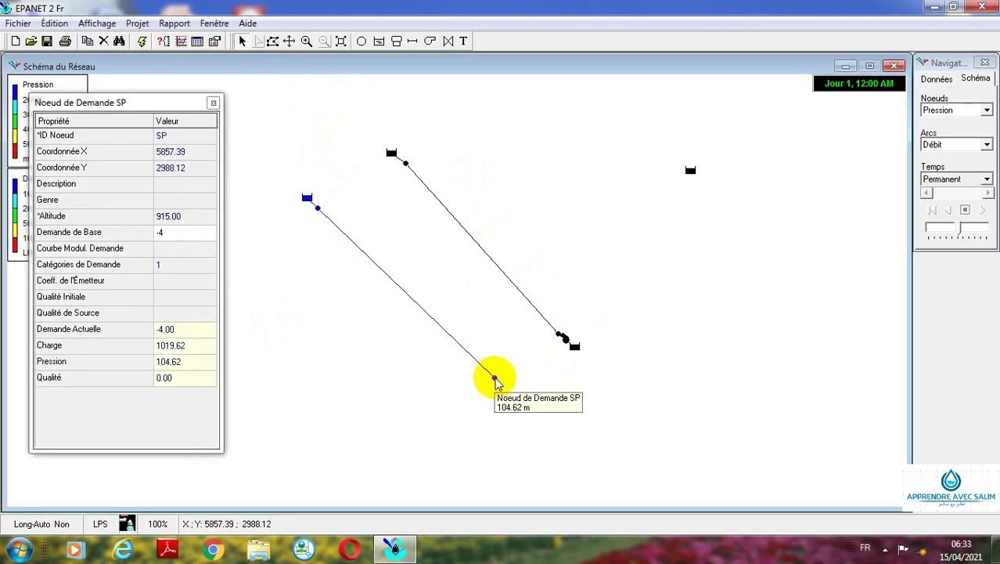
click(568, 341)
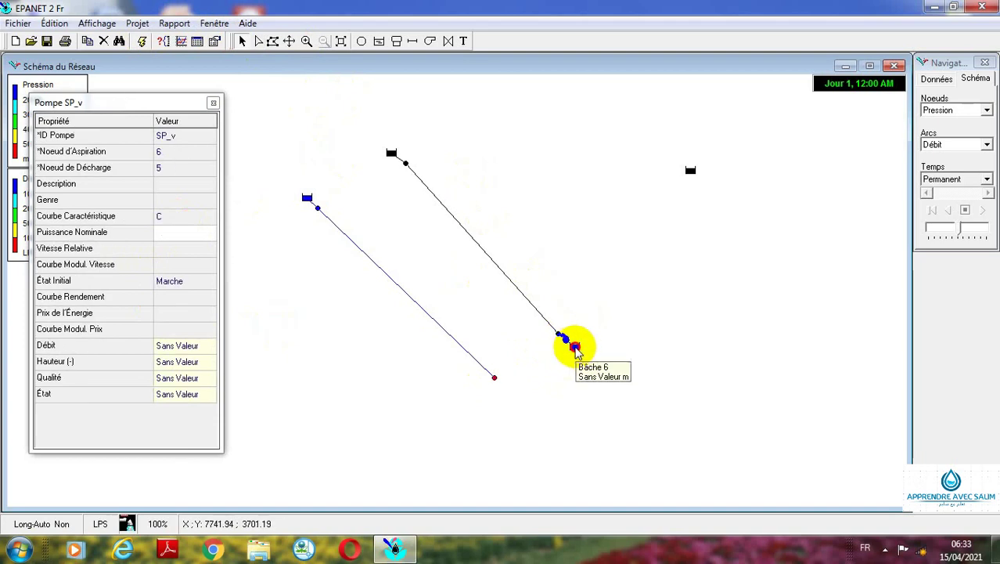
click(575, 348)
click(559, 335)
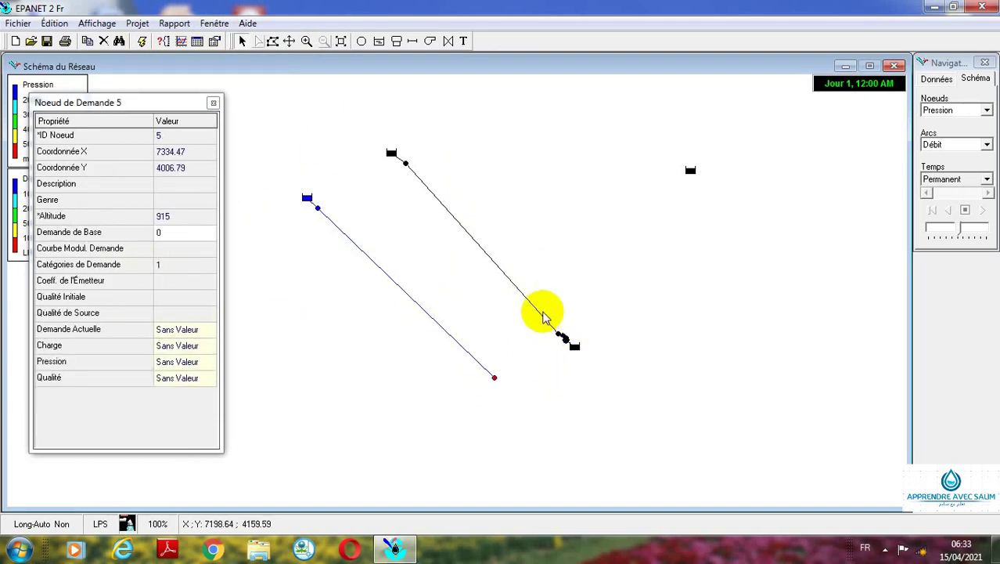
click(498, 267)
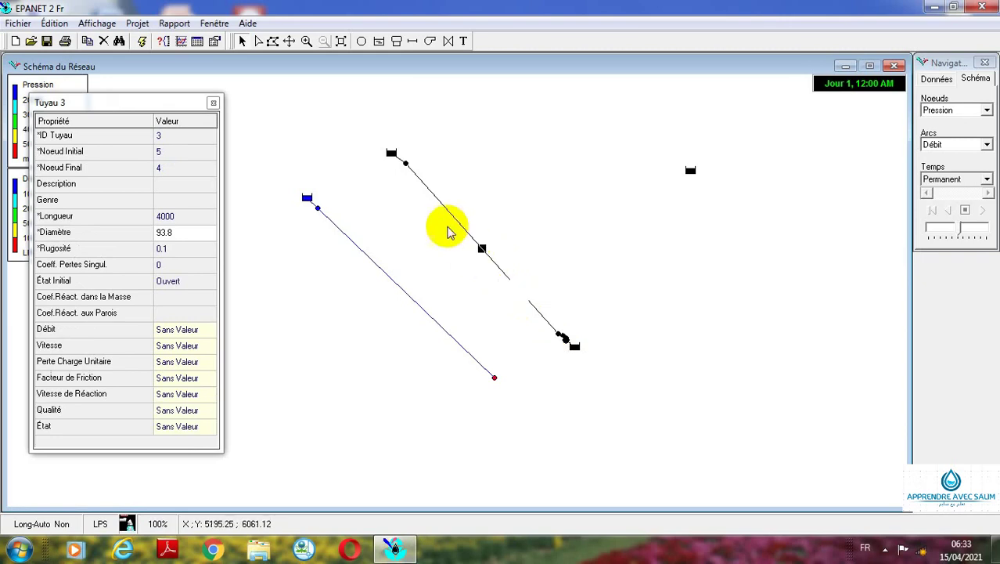
click(398, 159)
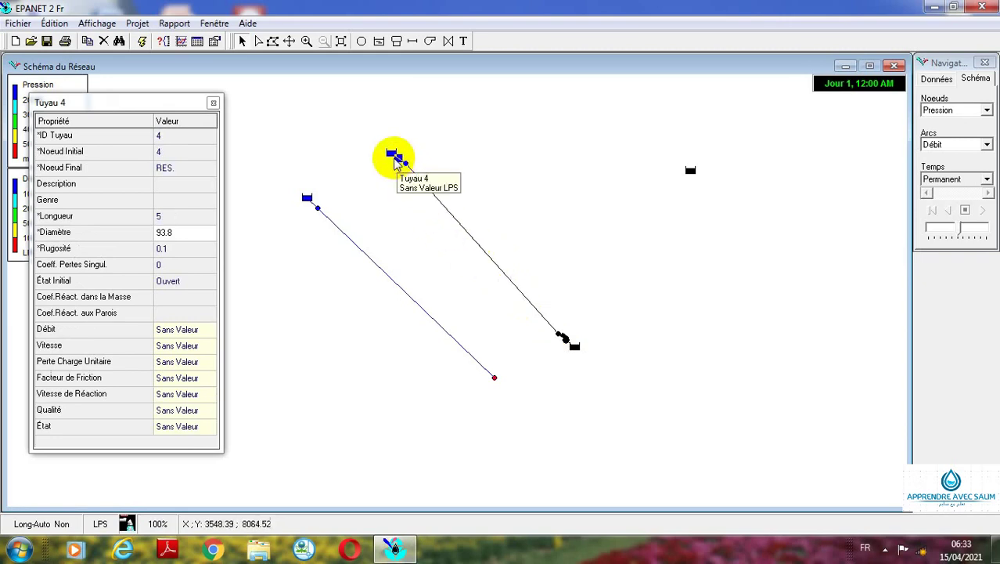
click(391, 154)
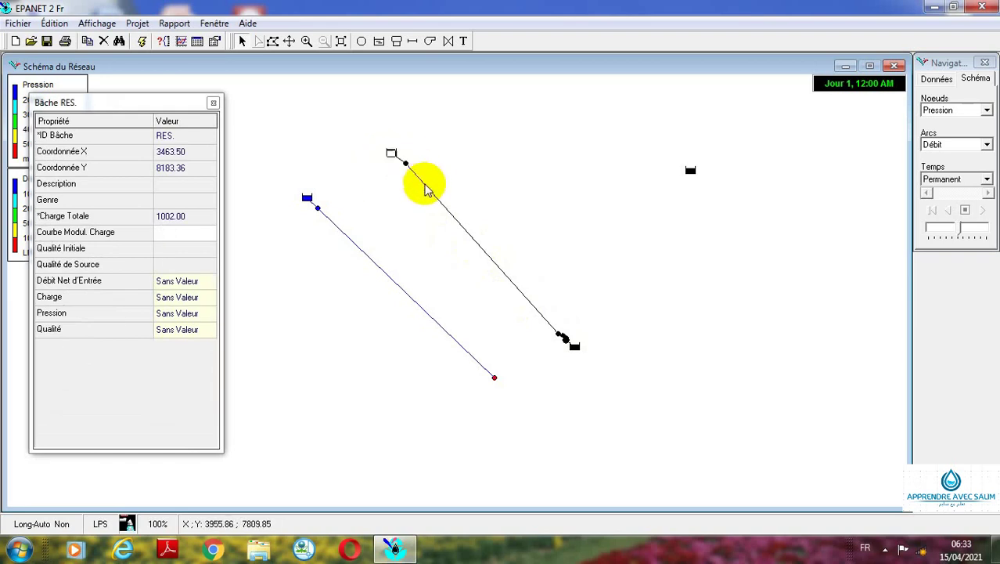
Delete the unconnected reservoir (Bâche 1) and close the property editor.
click(691, 172)
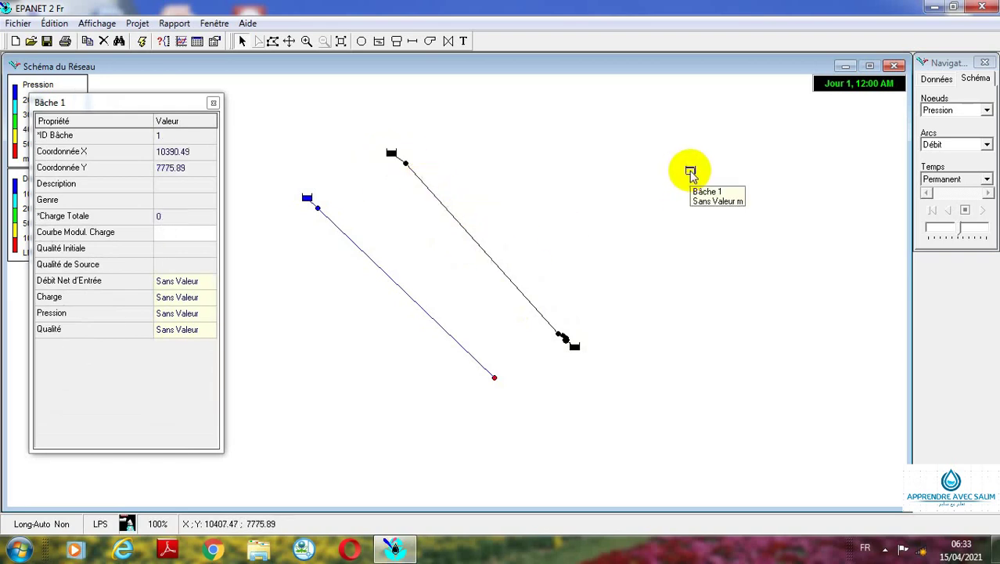
key(Delete)
key(Return)
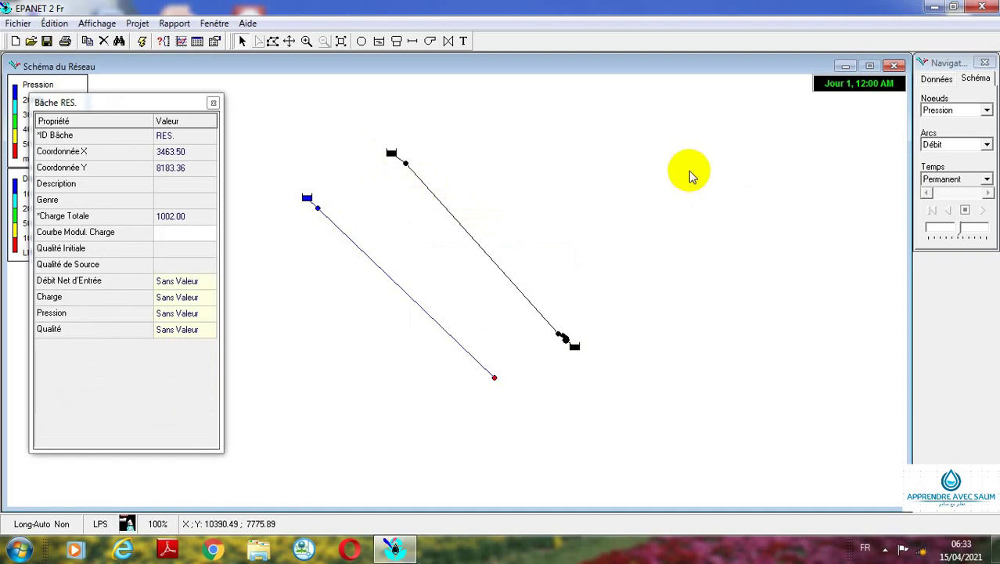
click(213, 103)
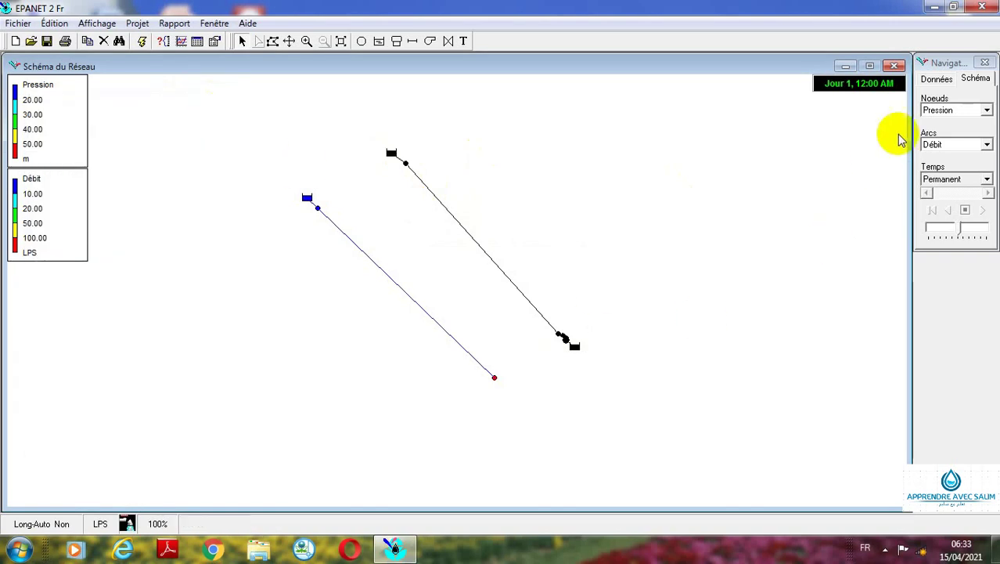
Create a characteristic pump curve with ID C, flow (Débit) 4 and head (Hauteur) 104.62.
click(943, 82)
click(955, 103)
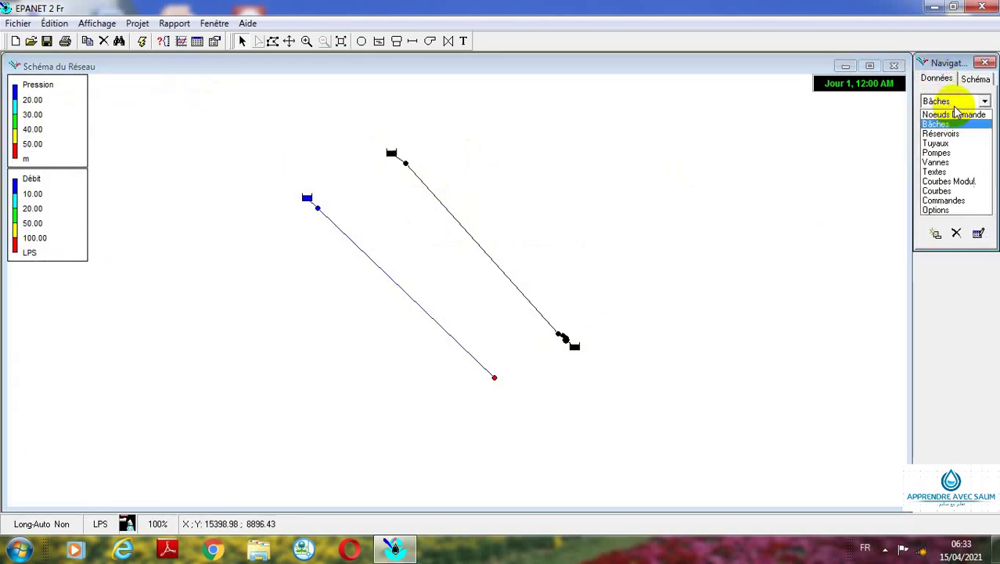
click(961, 190)
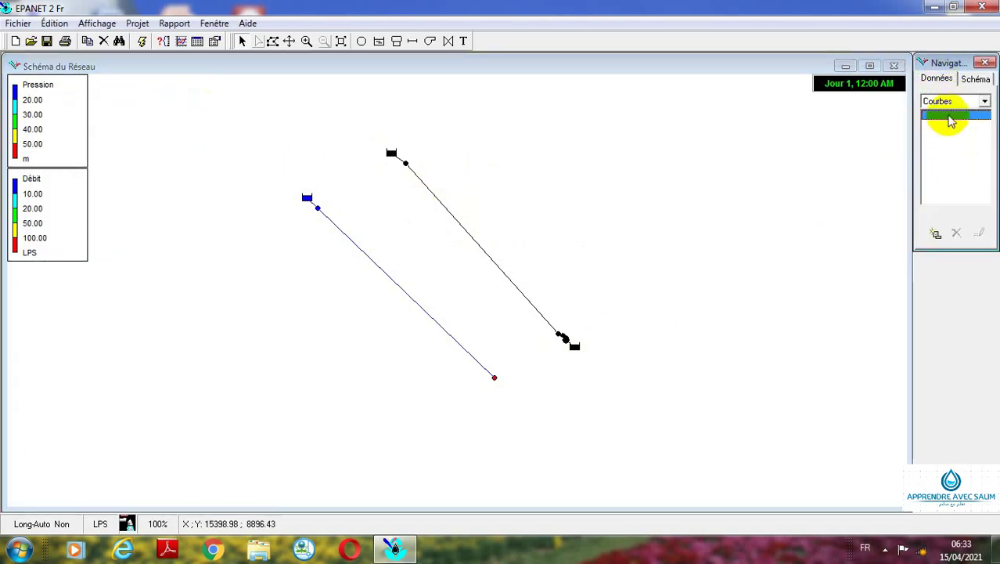
click(935, 232)
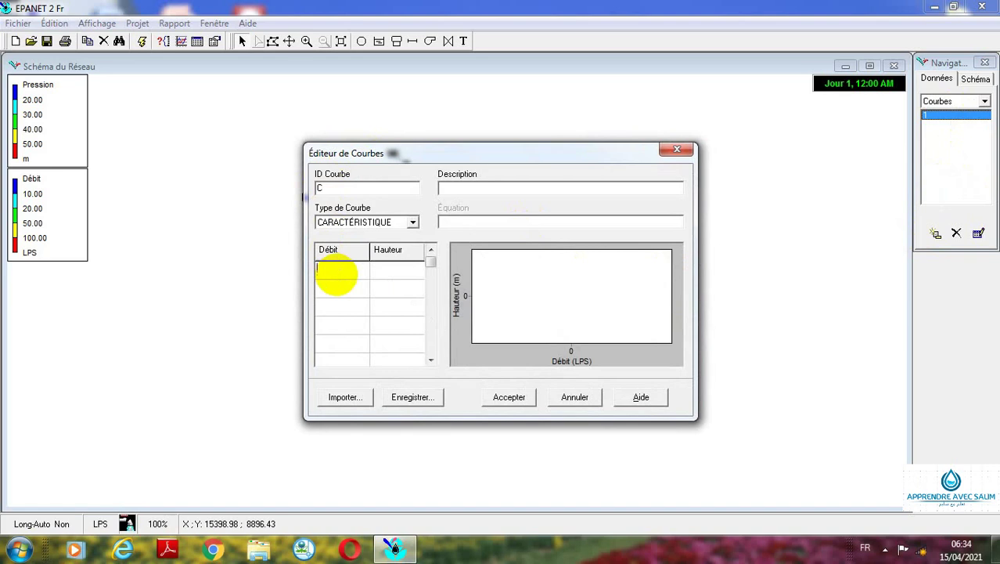
click(388, 275)
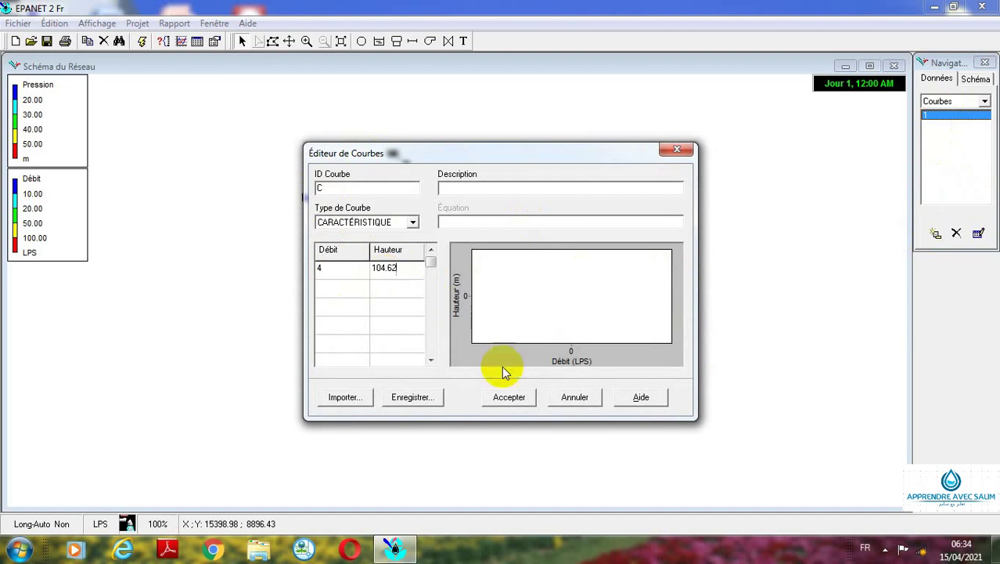
click(511, 397)
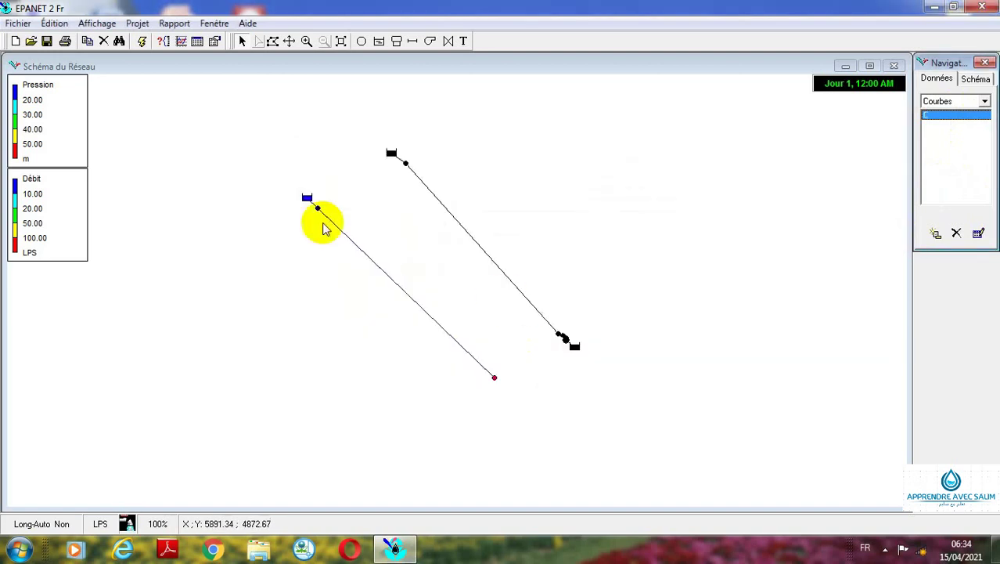
Run the simulation and compare the results of node SP with those of pump SP_v.
click(144, 45)
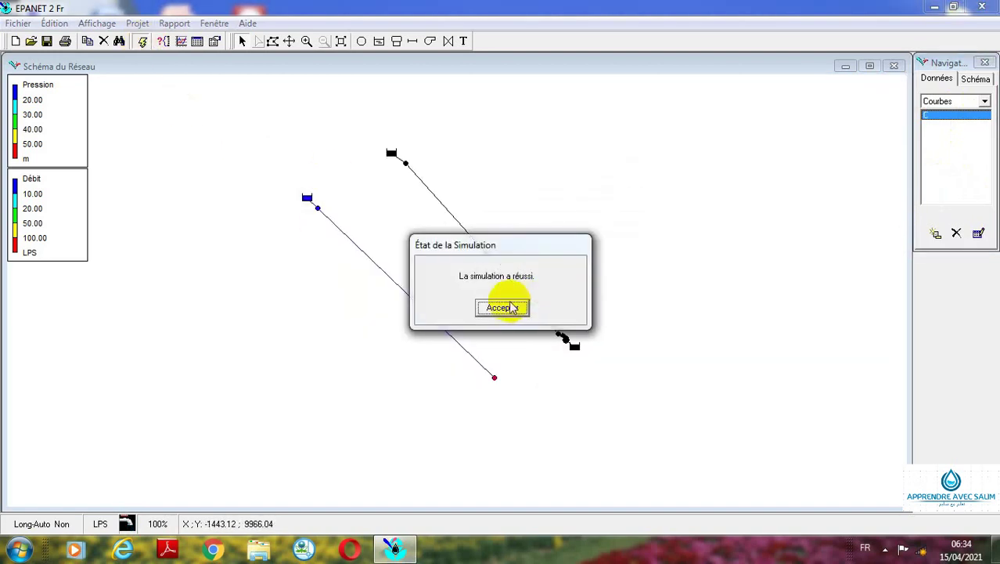
click(510, 306)
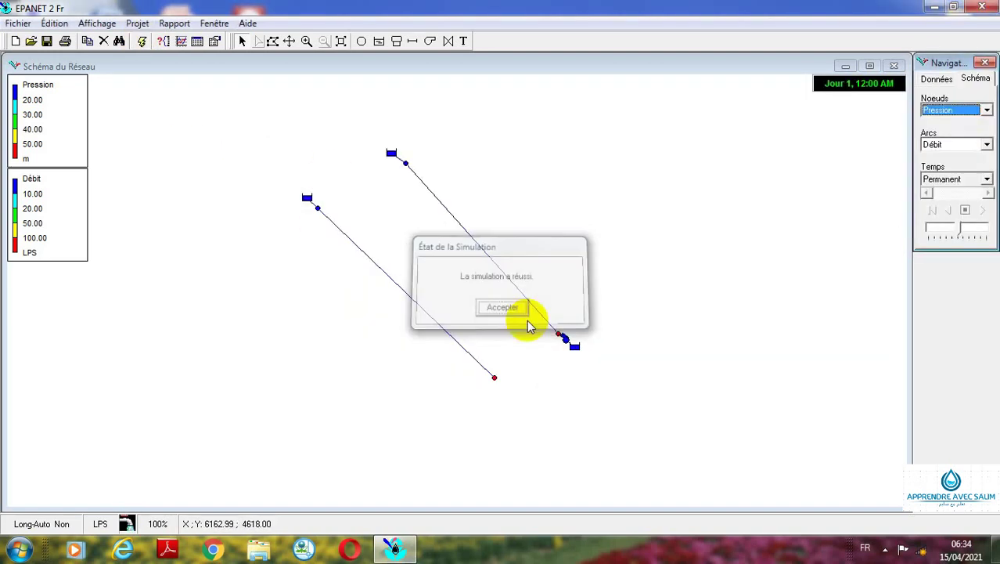
double_click(495, 379)
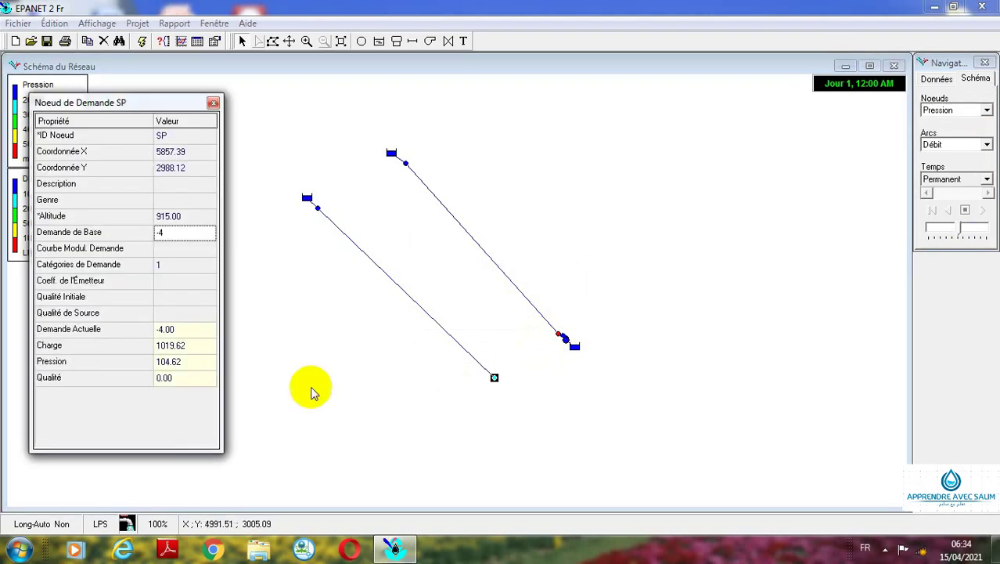
click(566, 339)
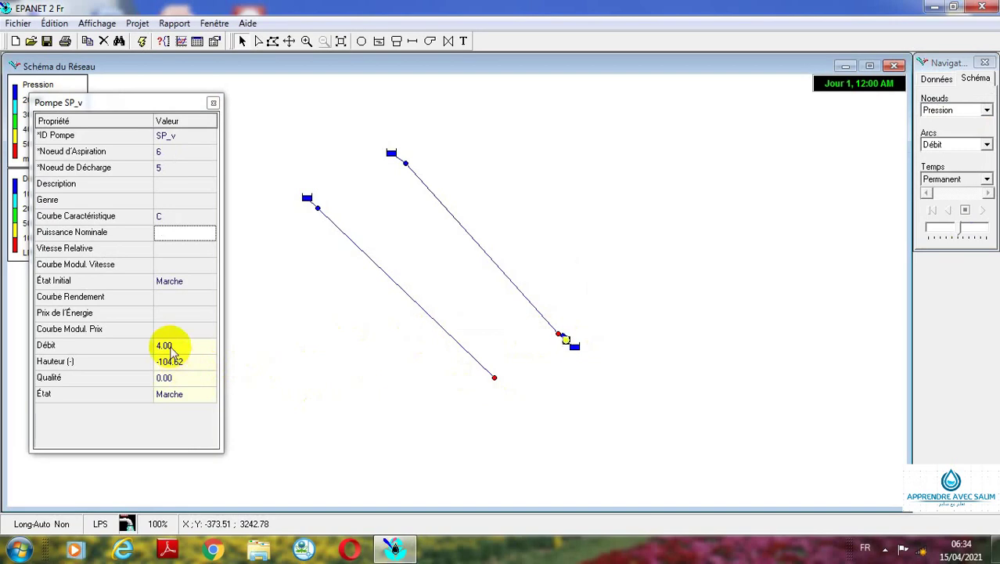
Set the map's flow arrows (Flèches d'Écoulement) to the Plein style and display the link values (Visualiser Valeurs des Arcs).
right_click(576, 197)
click(577, 289)
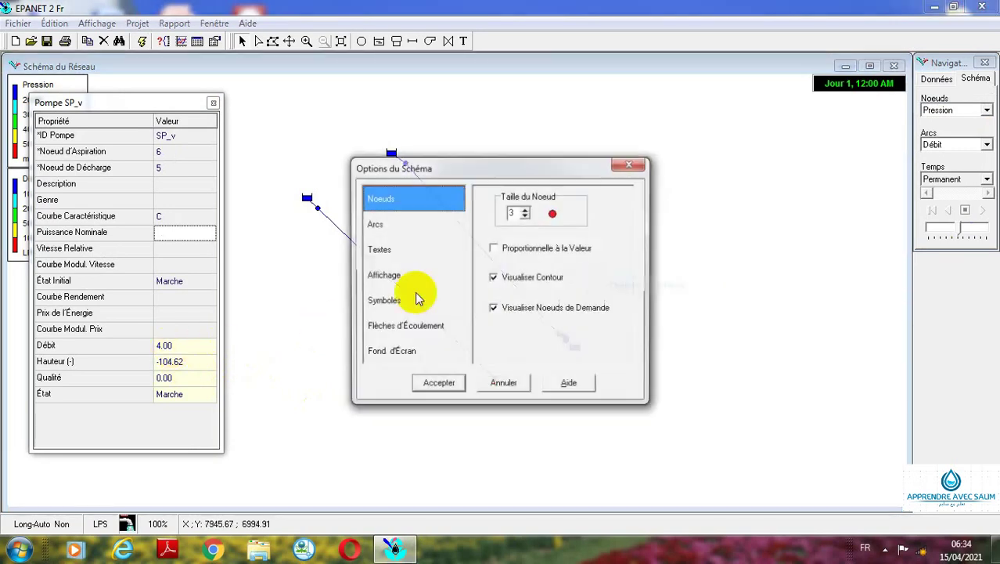
click(407, 323)
click(517, 249)
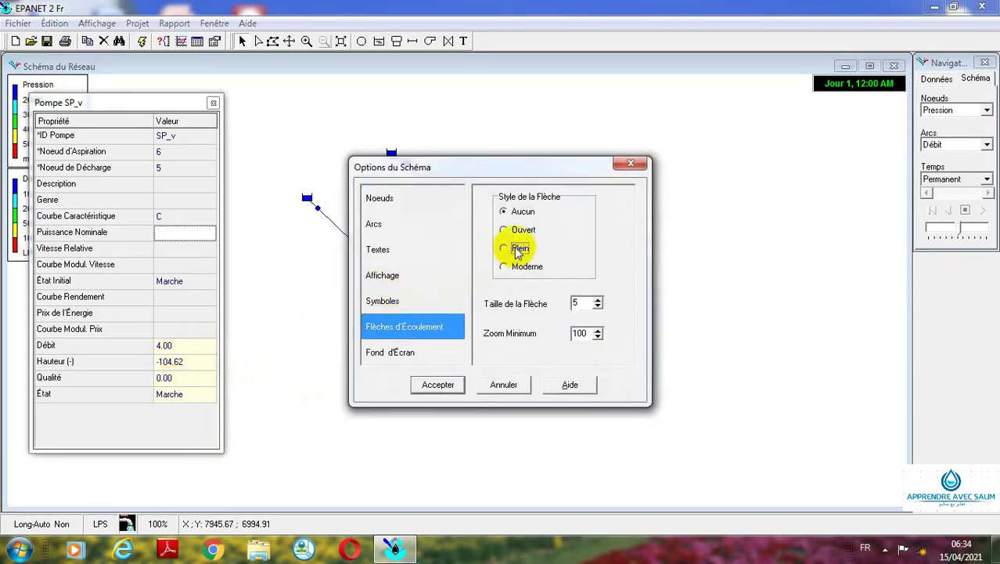
click(379, 275)
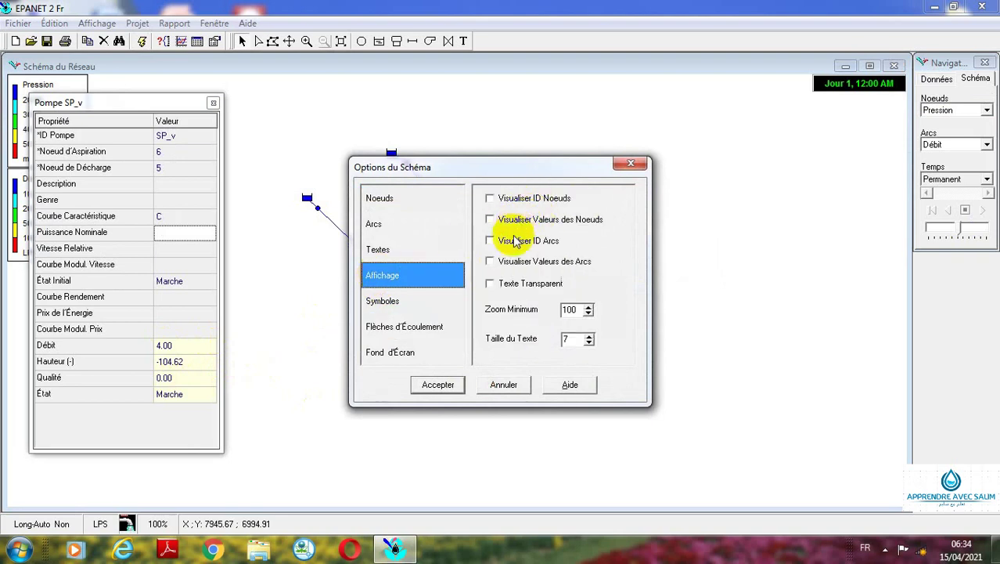
click(499, 262)
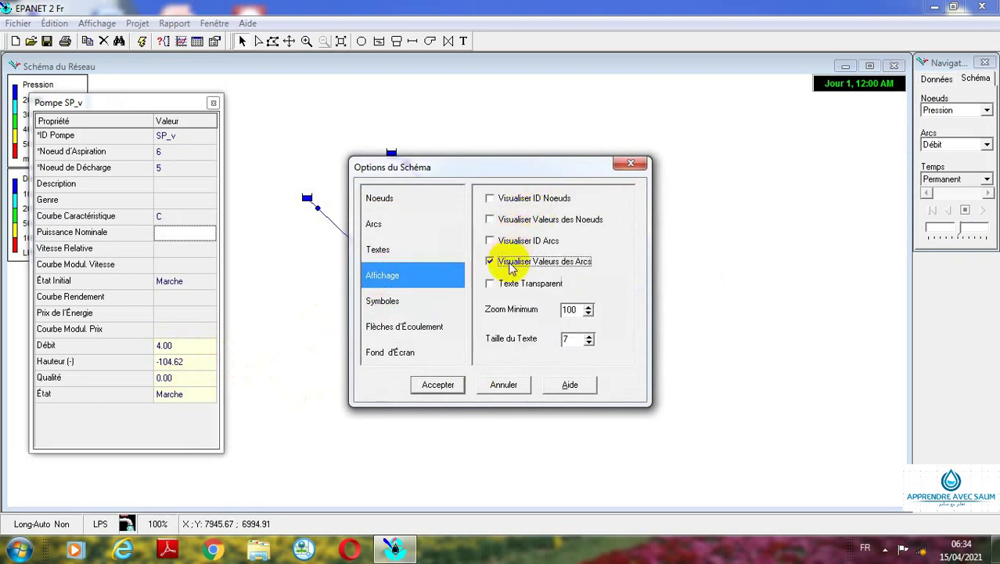
click(438, 385)
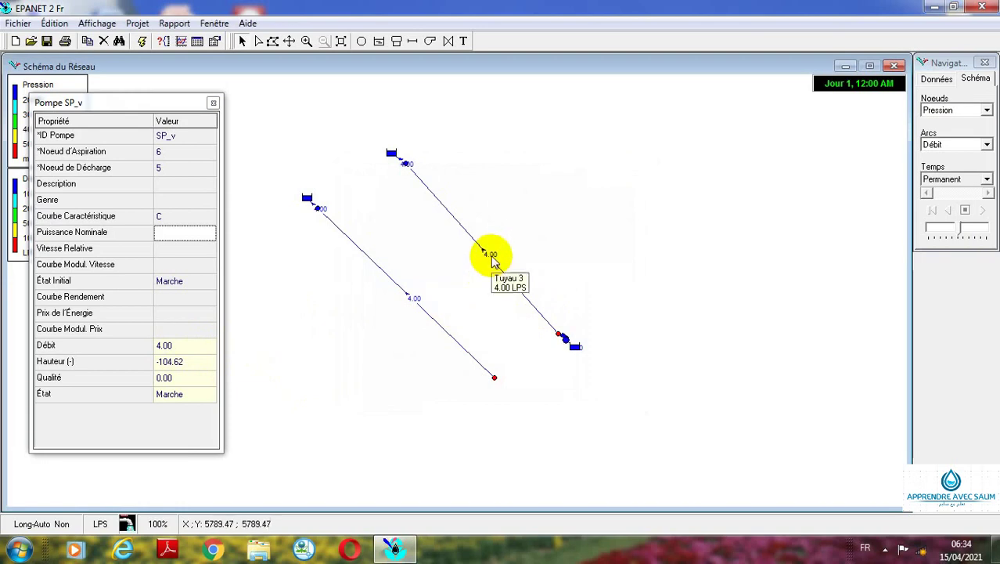
Compare the flows on both networks' pipes and the flow and pressure or head of node SP and pump SP_v.
mouse_move(410, 299)
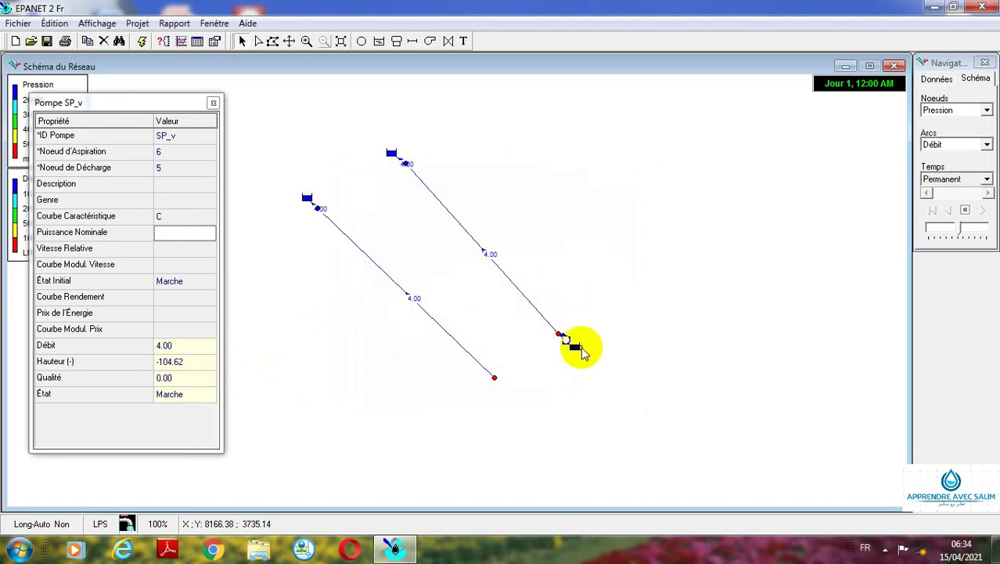
mouse_move(494, 381)
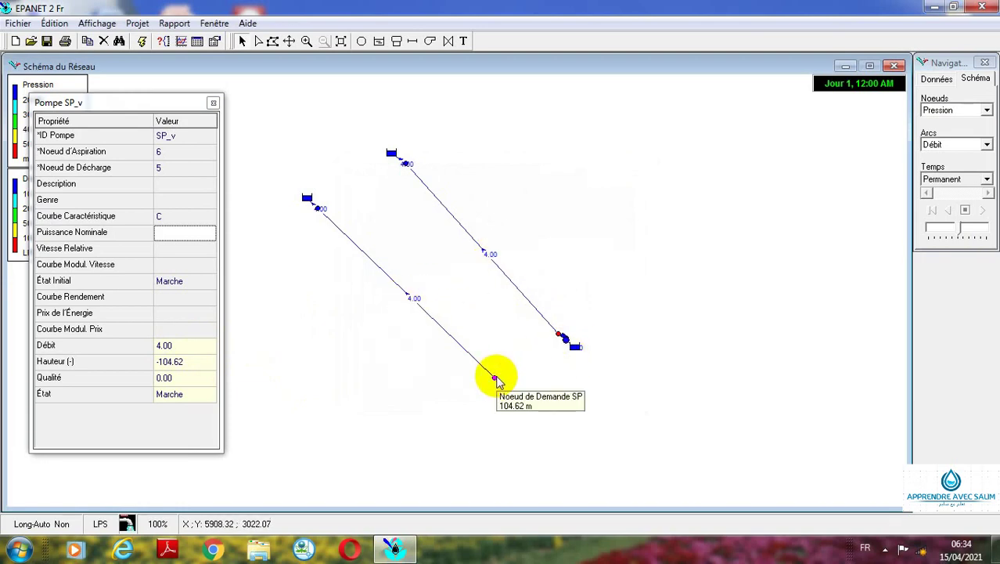
mouse_move(567, 338)
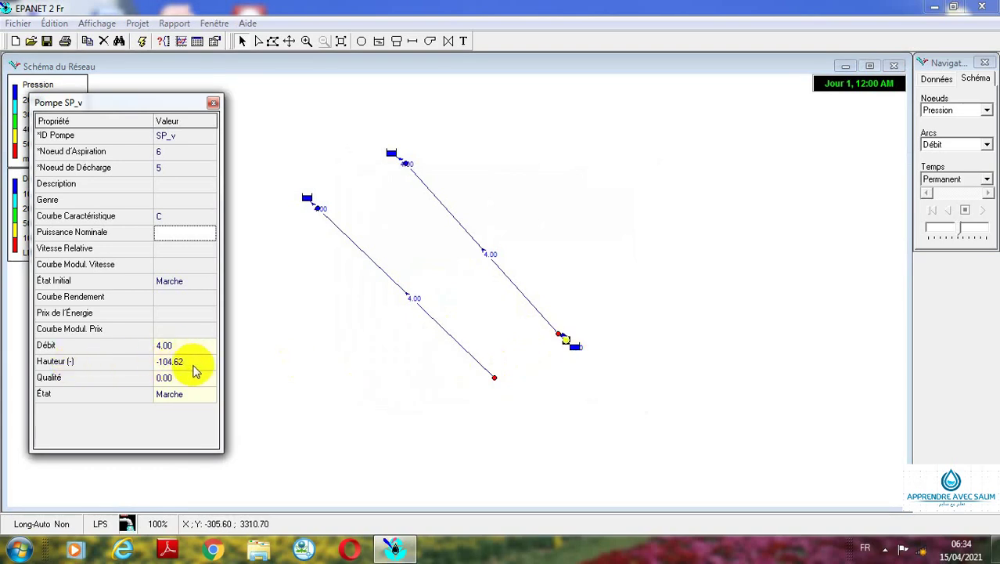
click(494, 379)
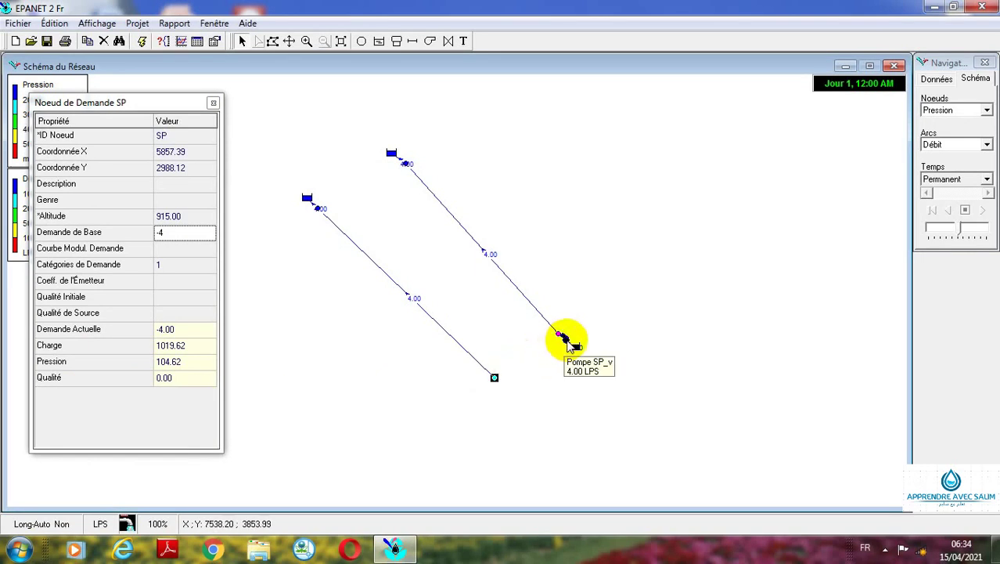
click(567, 342)
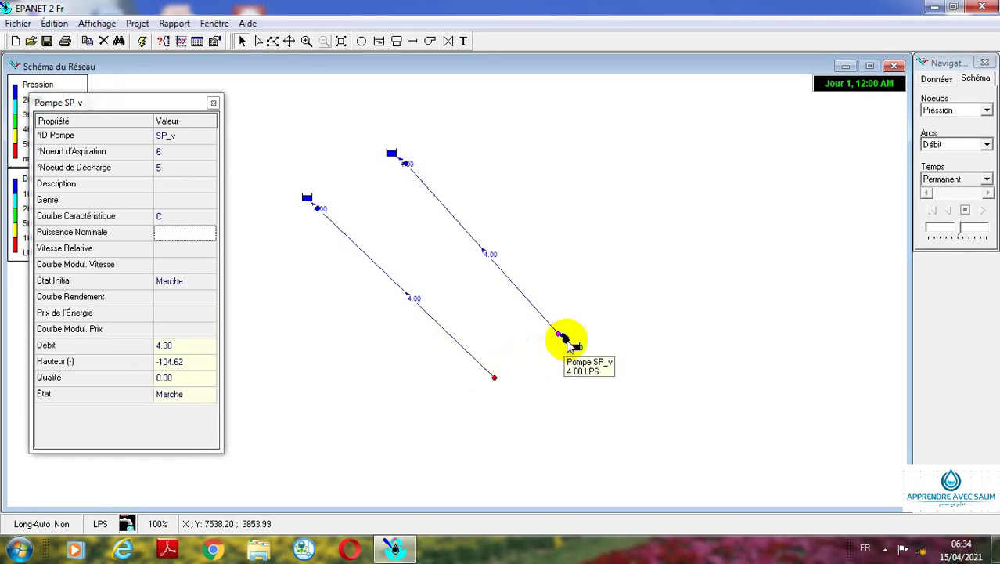
click(494, 379)
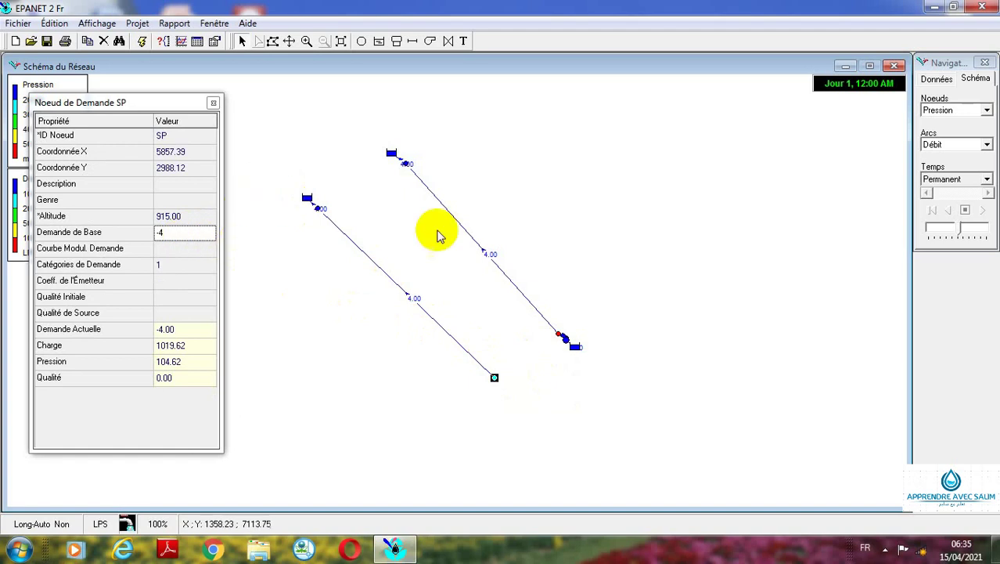
click(493, 379)
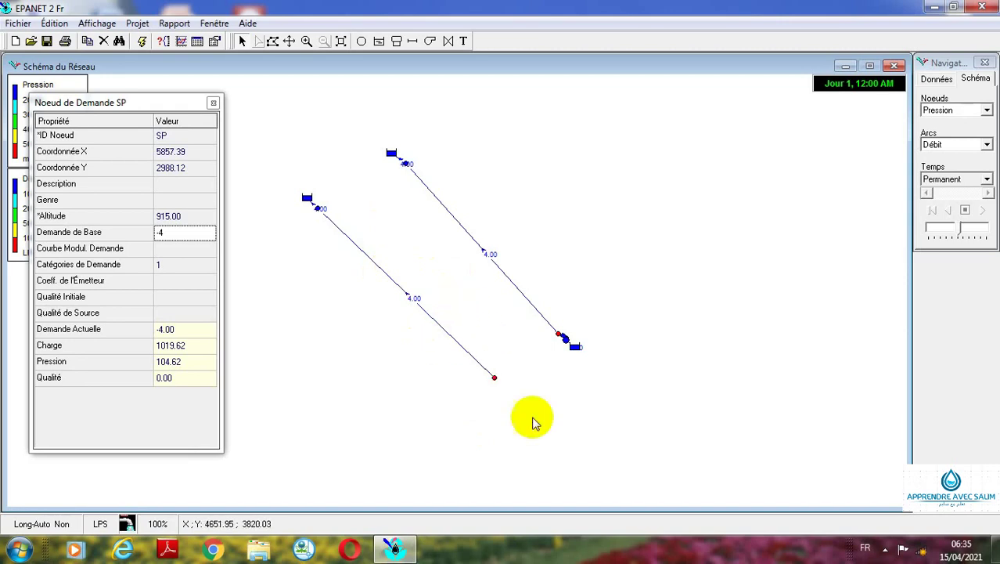
click(886, 548)
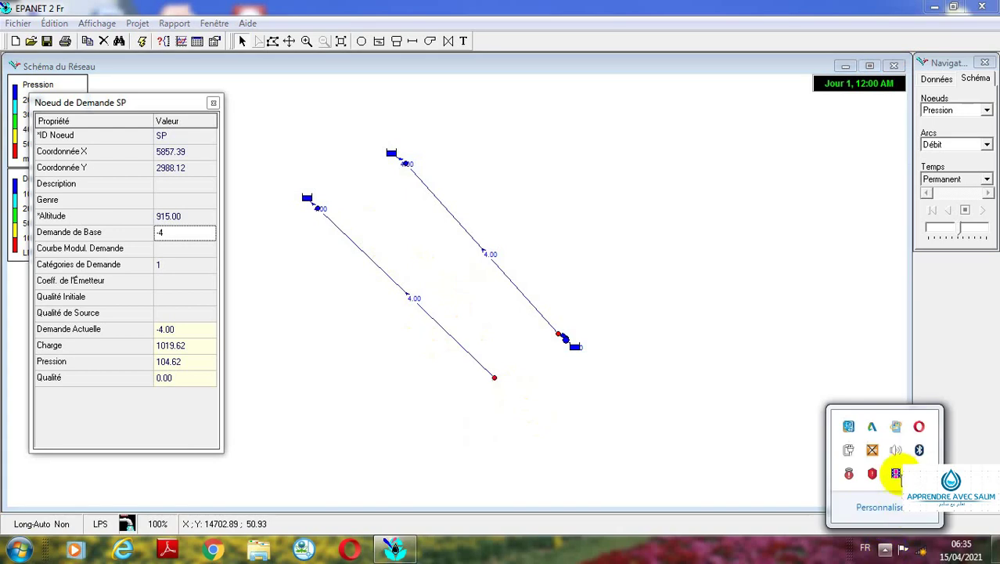